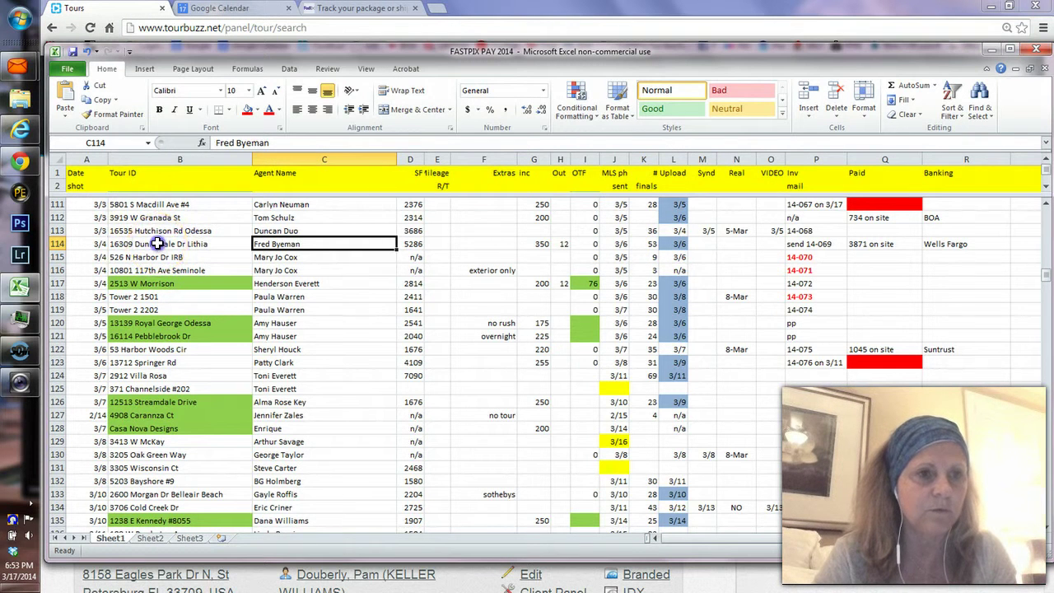
left_click(153, 244)
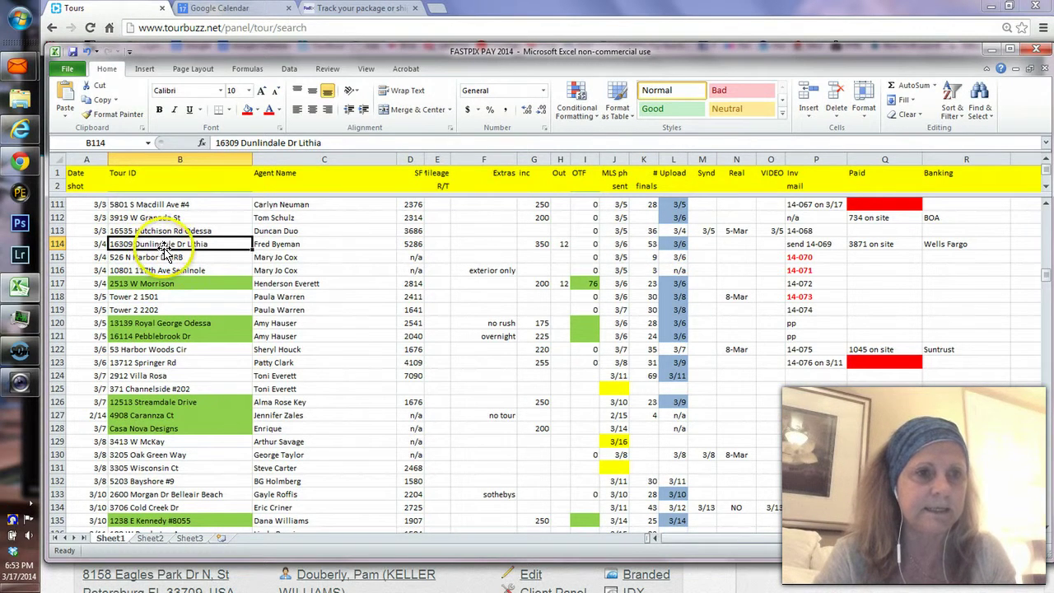
left_click(20, 127)
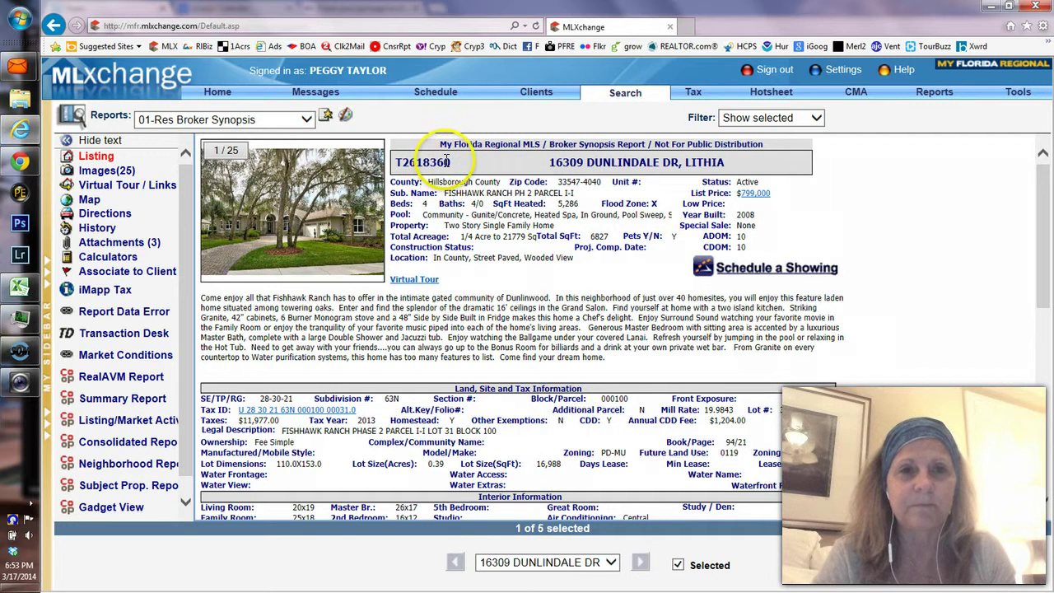
left_click_drag(452, 161, 790, 324)
key("ctrl+c")
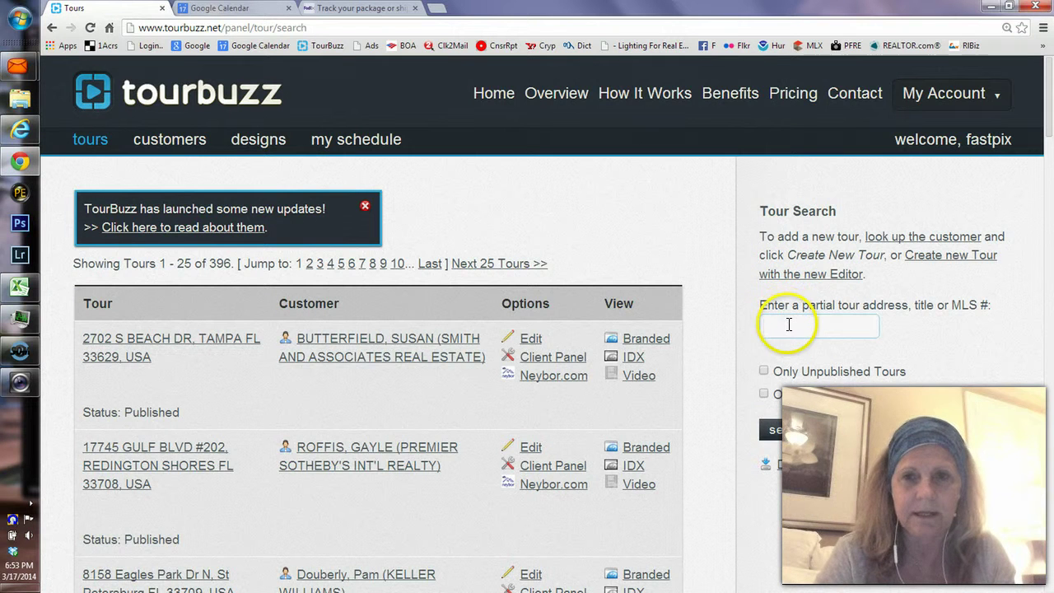
Search the tours for 'dunlin' and open the 16903 Dunlindale Dr tour for editing.
type("du")
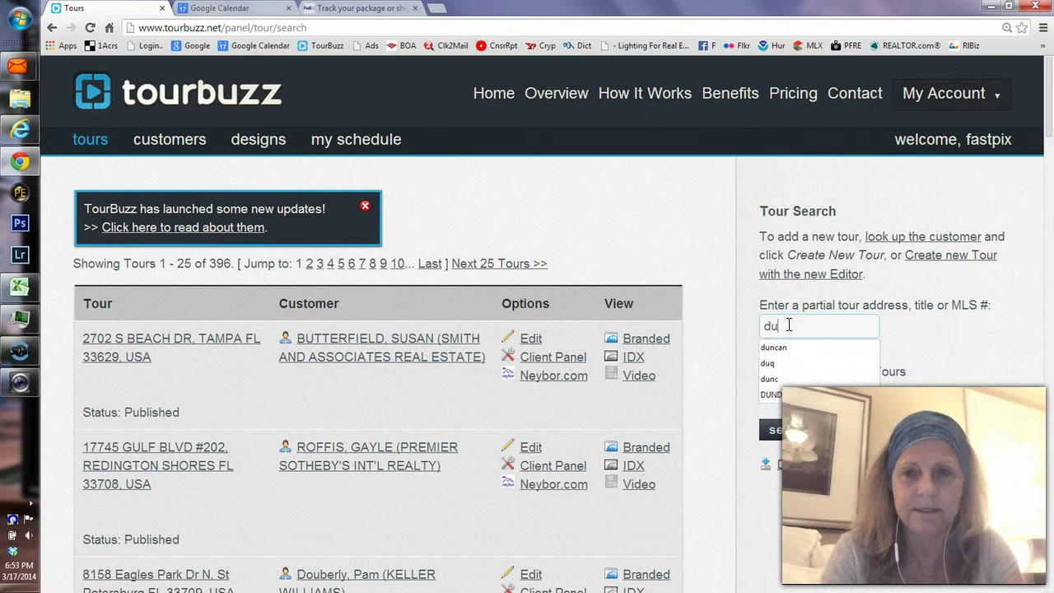
type("nlin")
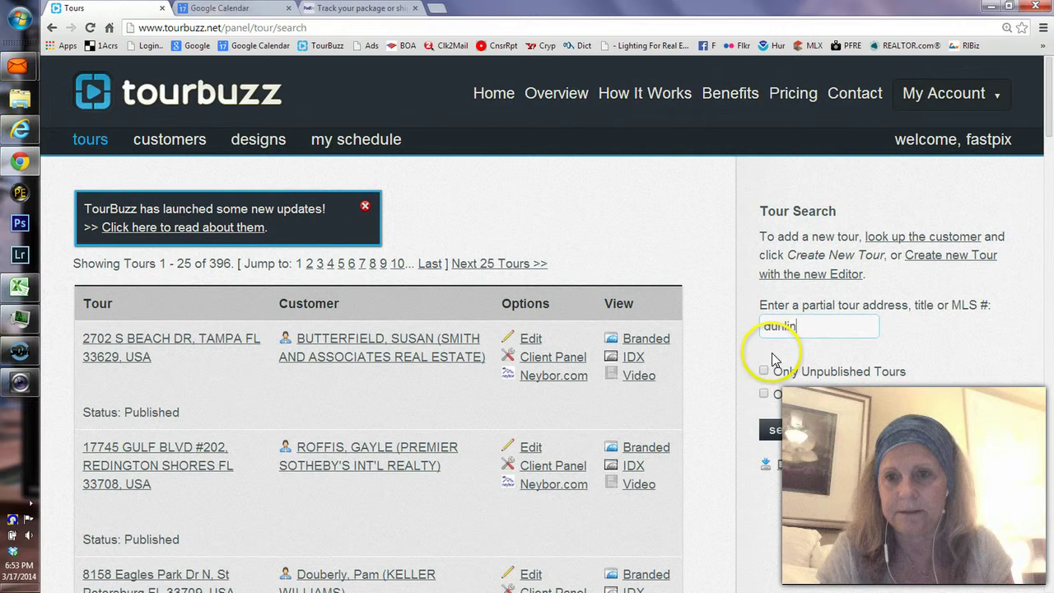
left_click(787, 432)
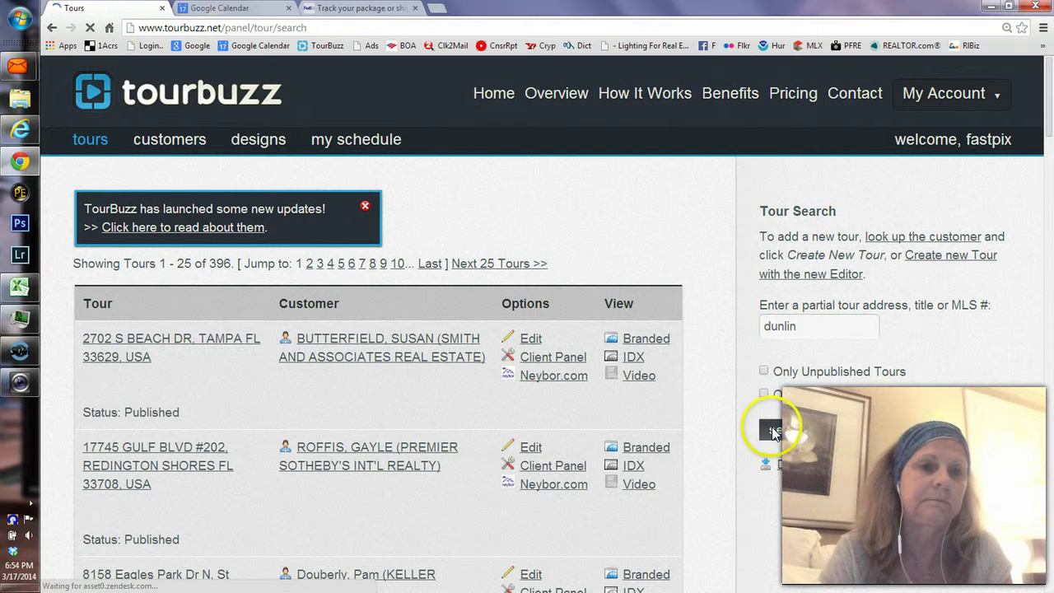
left_click(774, 428)
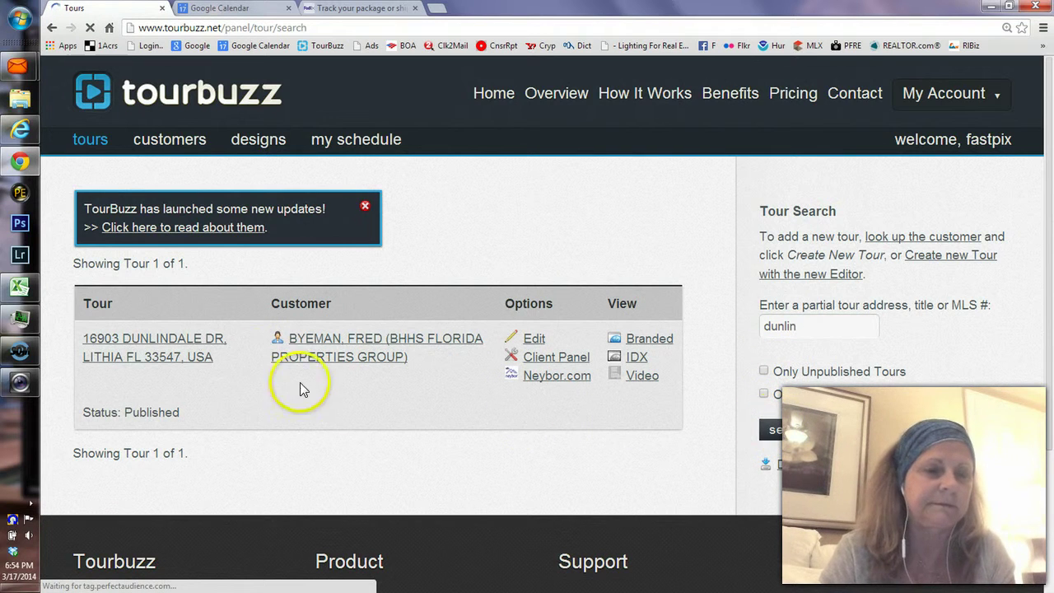
left_click(211, 338)
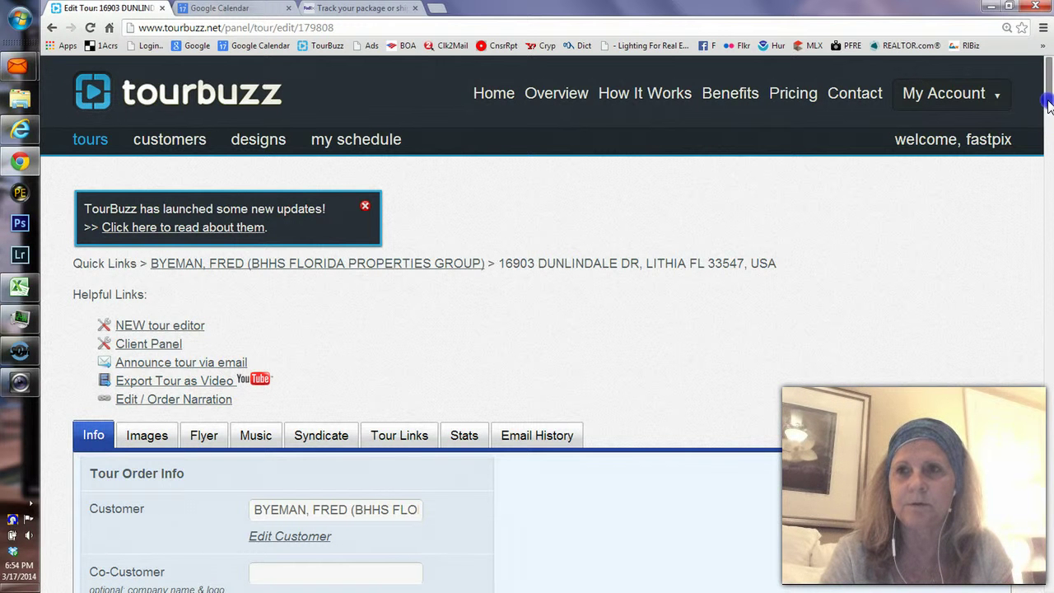
left_click_drag(1048, 105, 1048, 123)
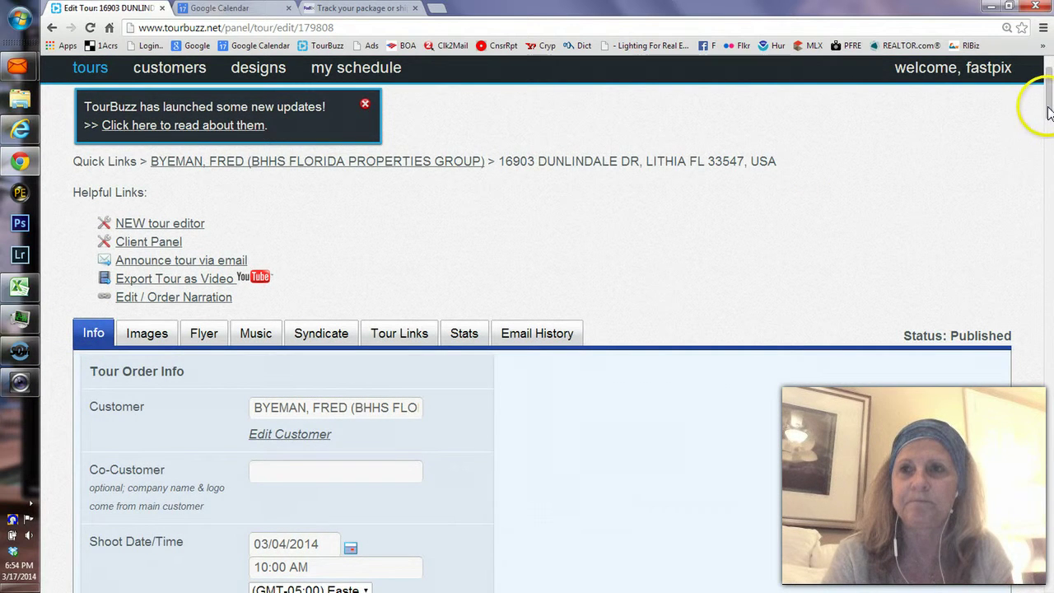
left_click_drag(1051, 114, 1050, 239)
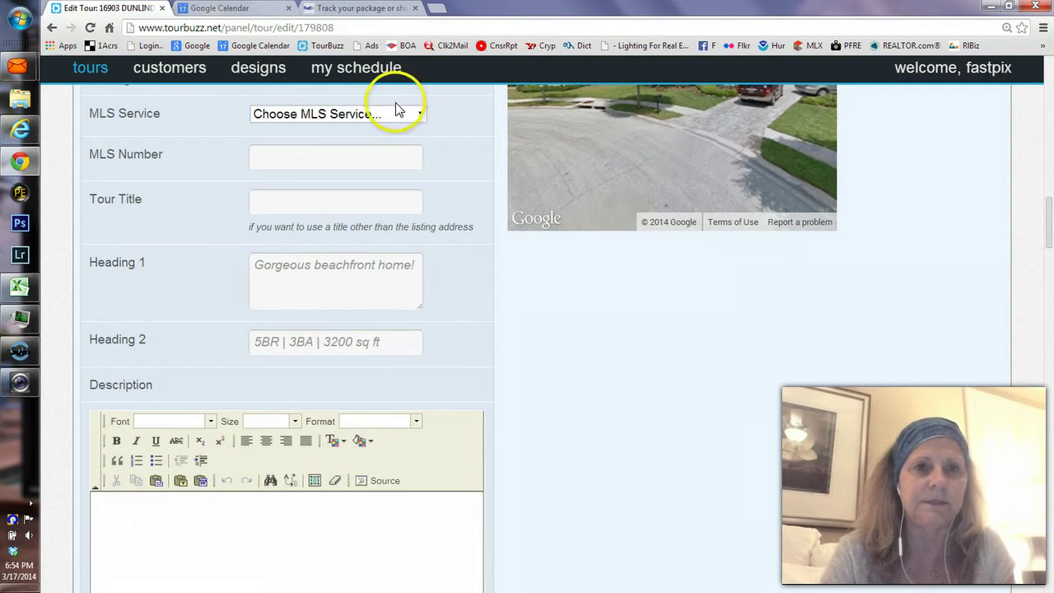
Set MLS service to FL, My Florida Regional MLS and paste MLS number T2618360.
left_click(417, 115)
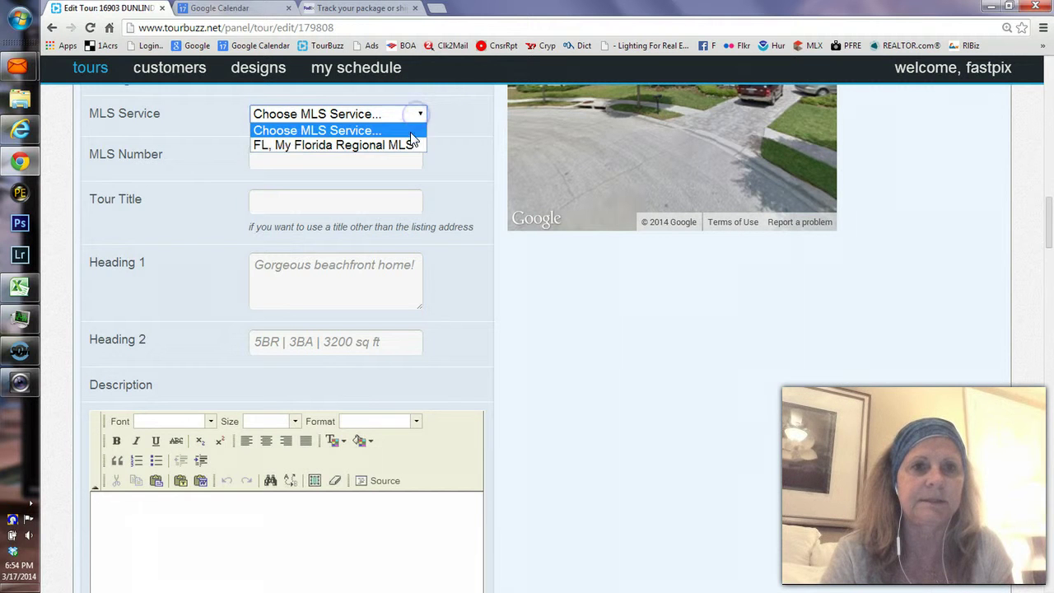
left_click(409, 144)
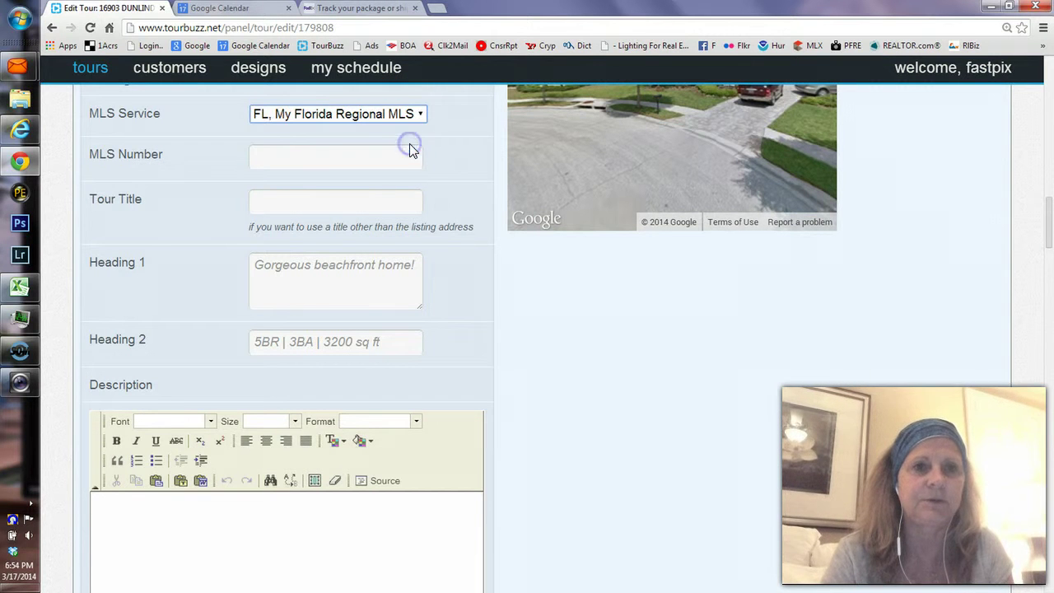
left_click(351, 157)
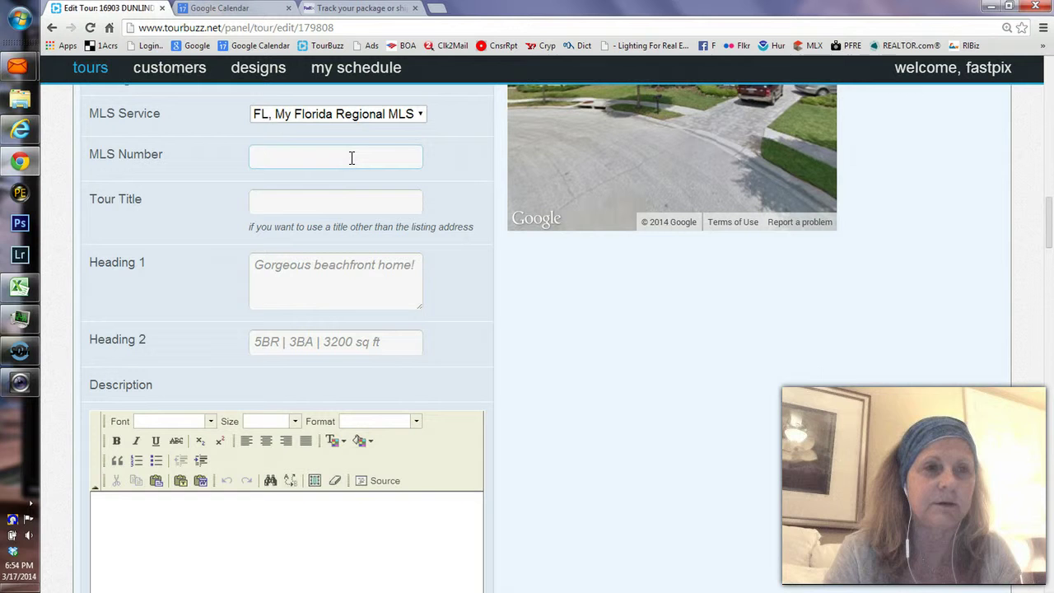
key("ctrl+v")
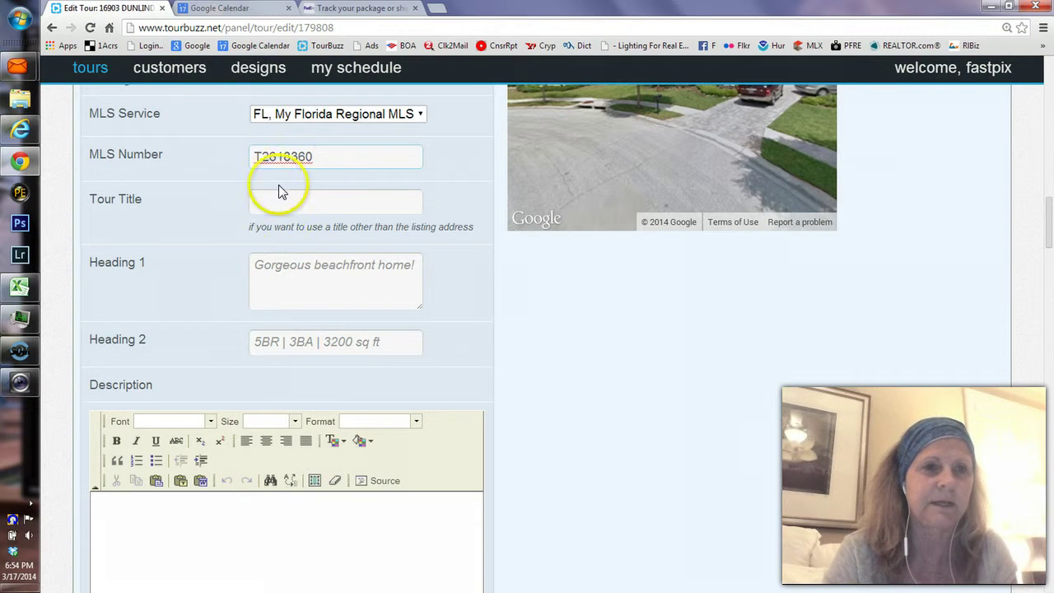
left_click(189, 511)
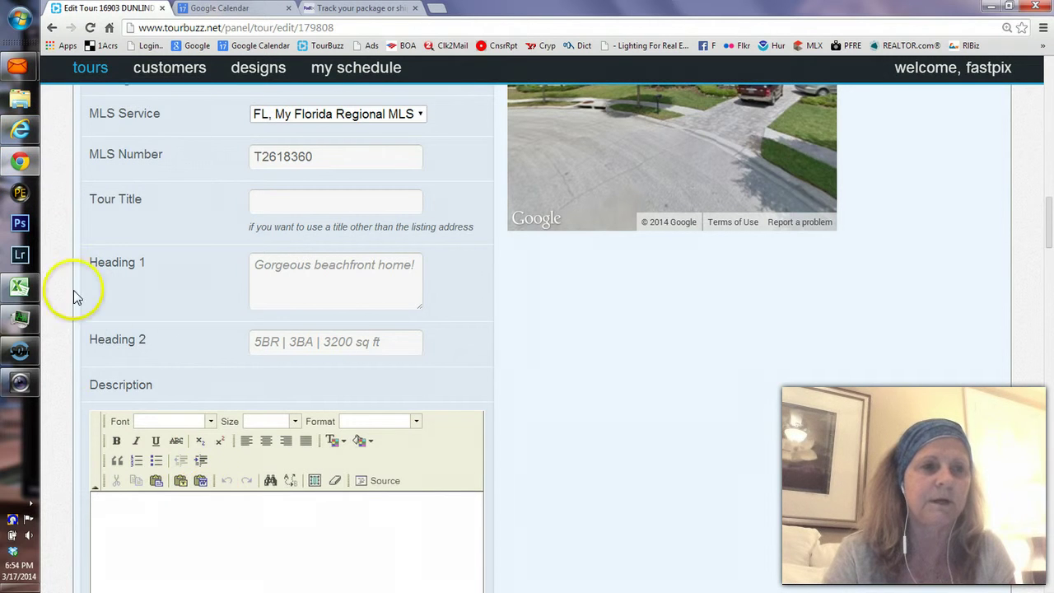
Copy the listing's full description paragraph from MLXchange and return to the TourBuzz edit page.
left_click(19, 136)
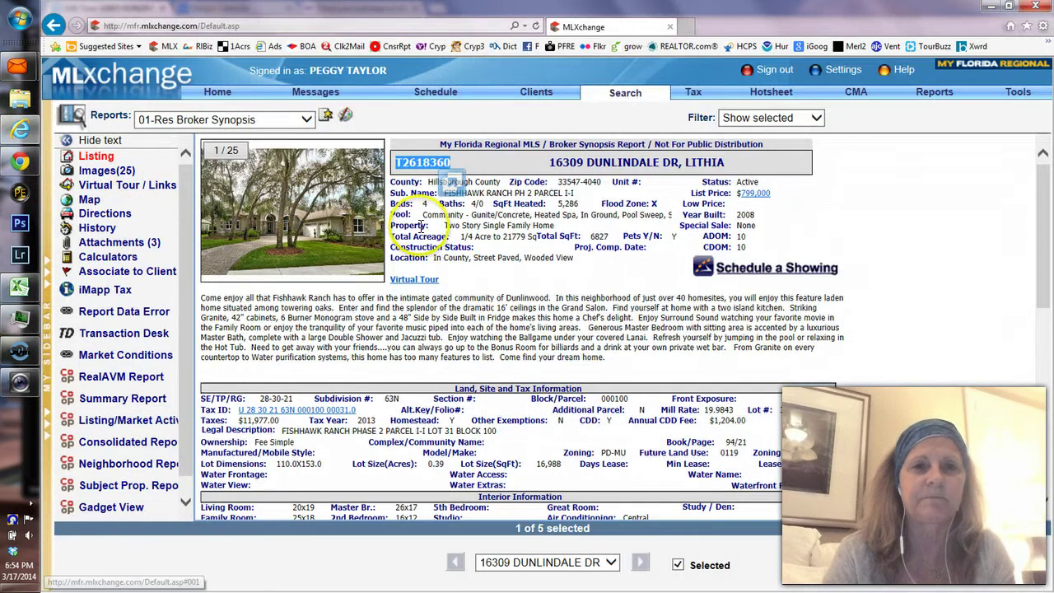
left_click_drag(607, 359, 206, 303)
key("ctrl+c")
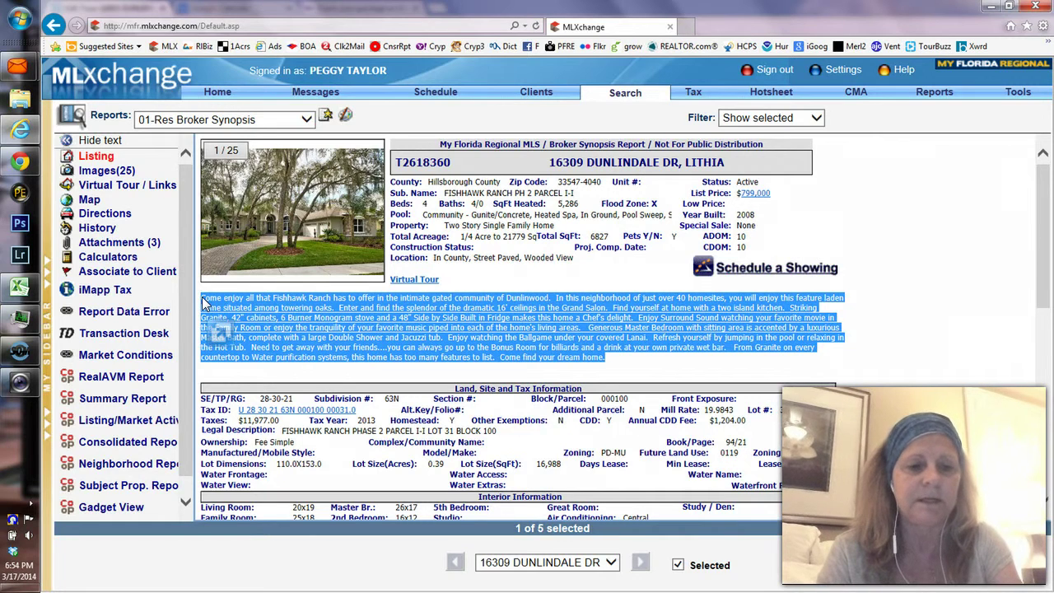
key("alt+Tab")
Paste the Fishhawk Ranch paragraph into the tour description, remove the leading space, and save.
left_click(204, 514)
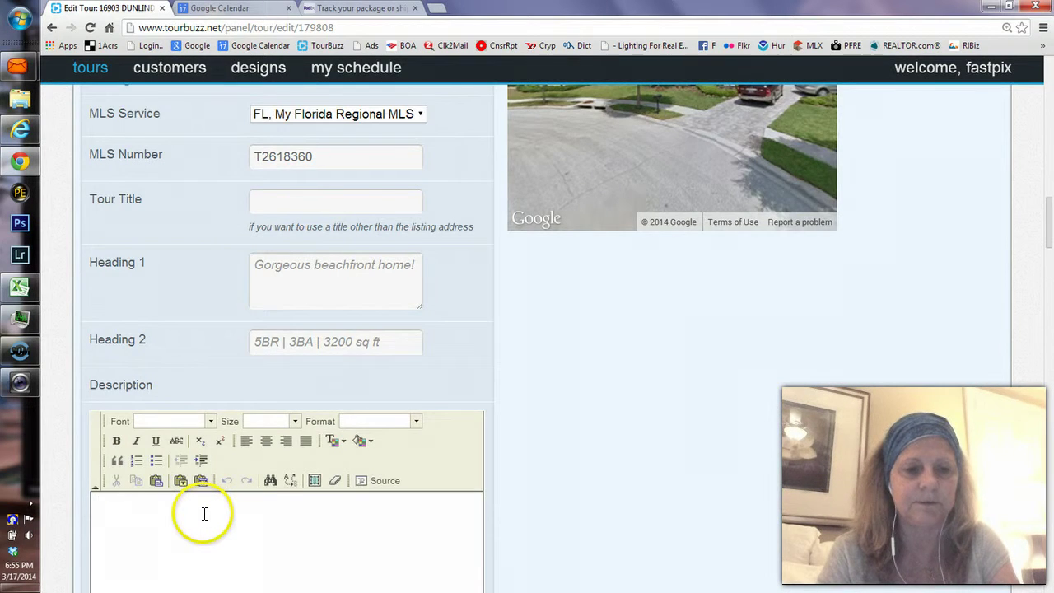
key("ctrl+v")
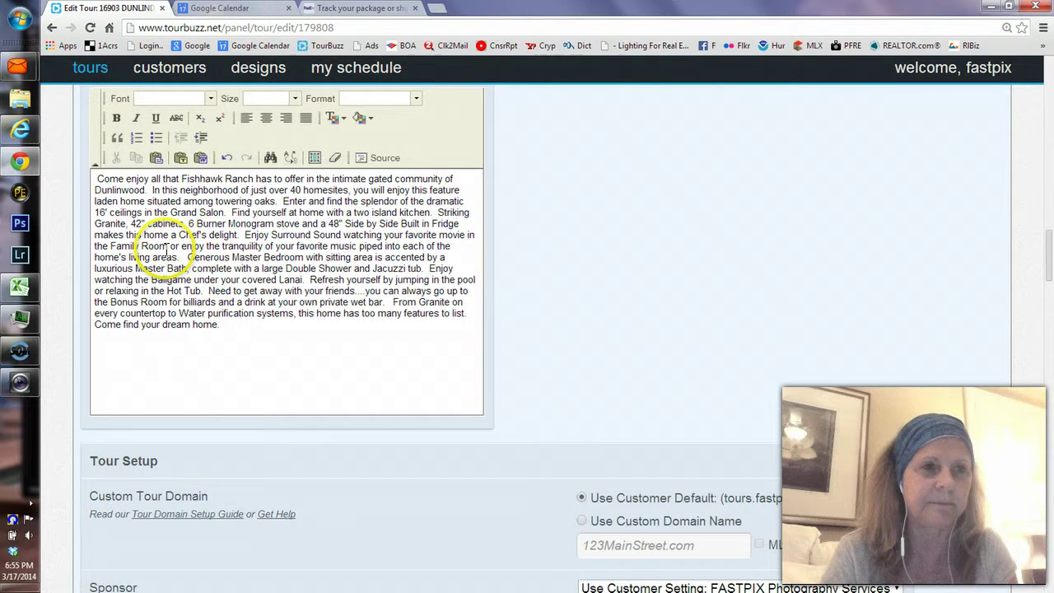
left_click(95, 179)
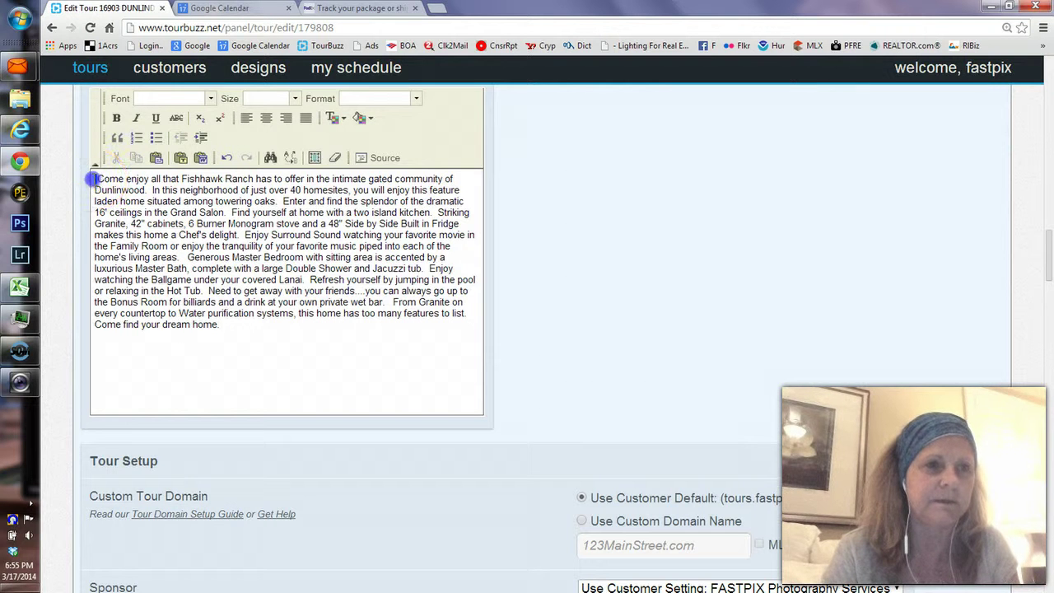
key("Delete")
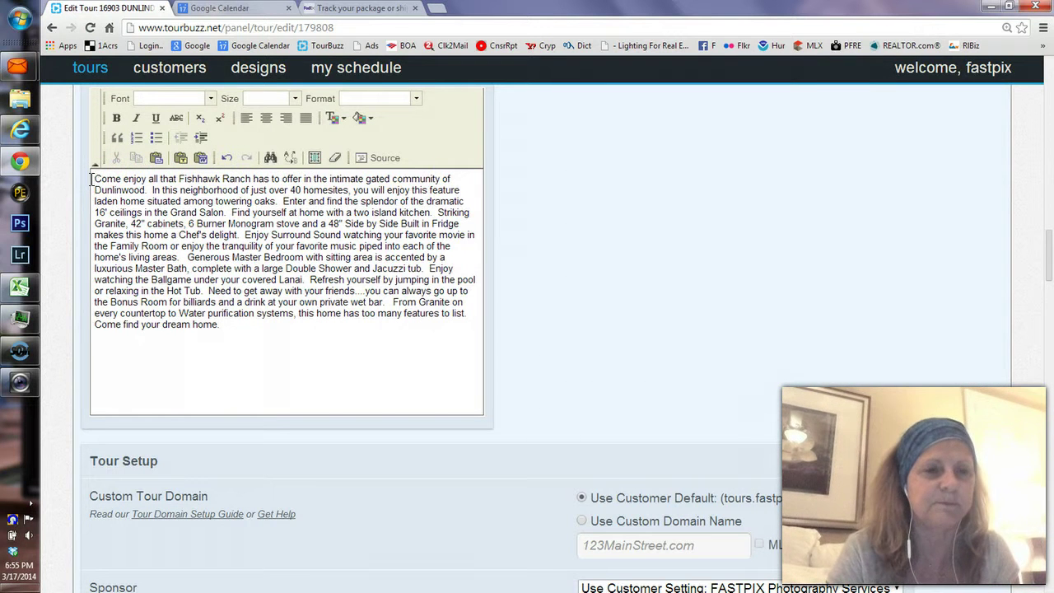
left_click(275, 371)
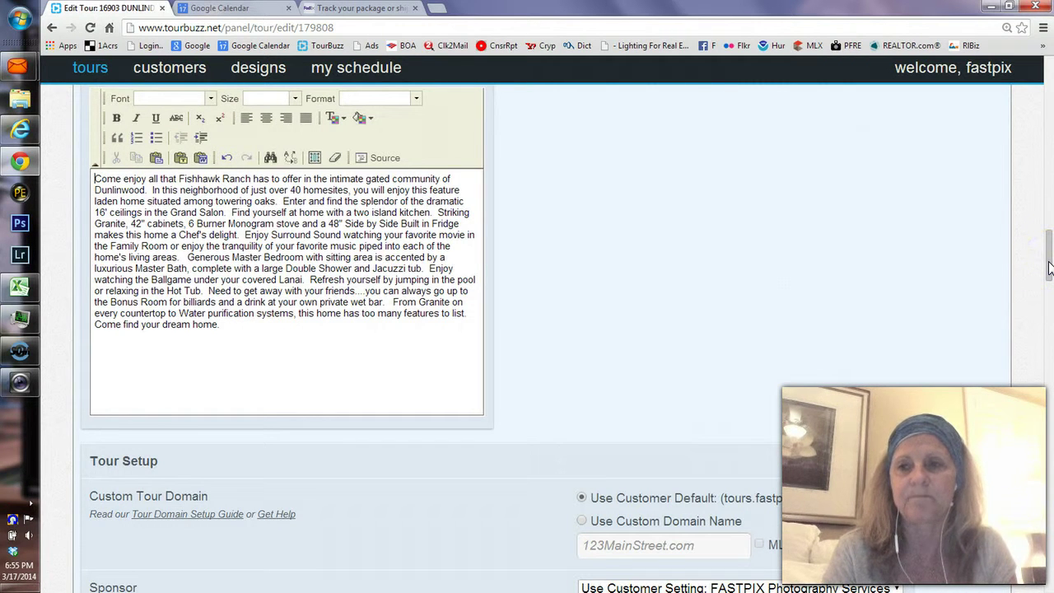
left_click_drag(1049, 264, 1043, 167)
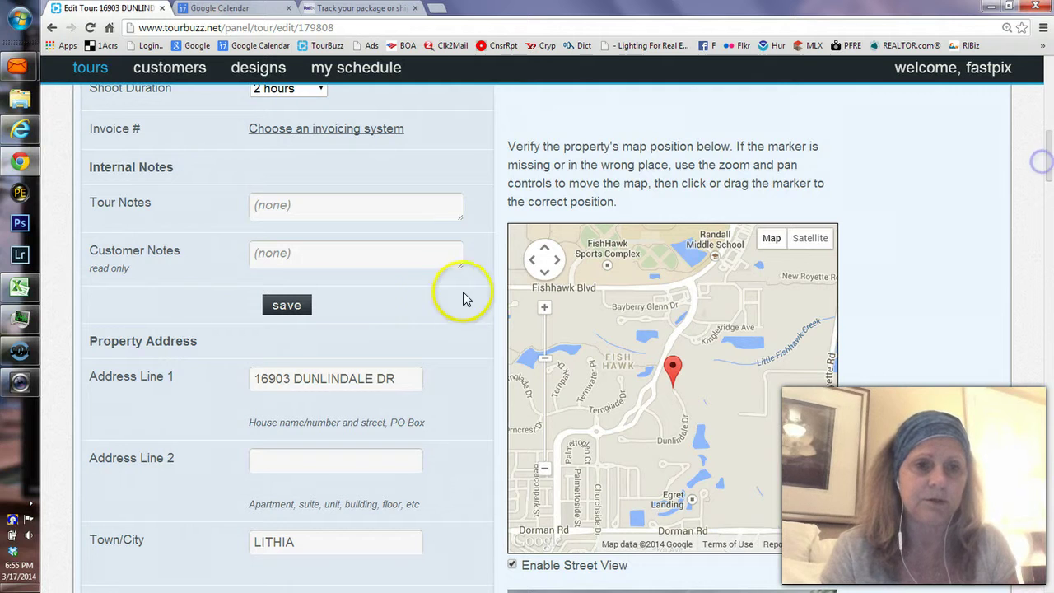
left_click(288, 305)
Confirm the tour save and start publishing the tour on Neybor from its syndication options.
left_click(276, 313)
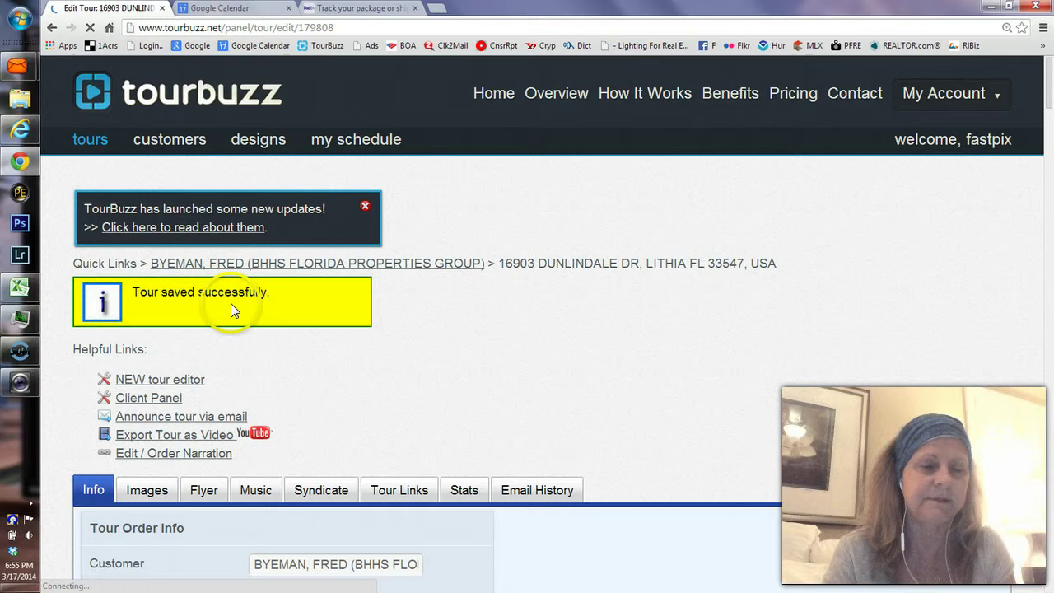
left_click(327, 499)
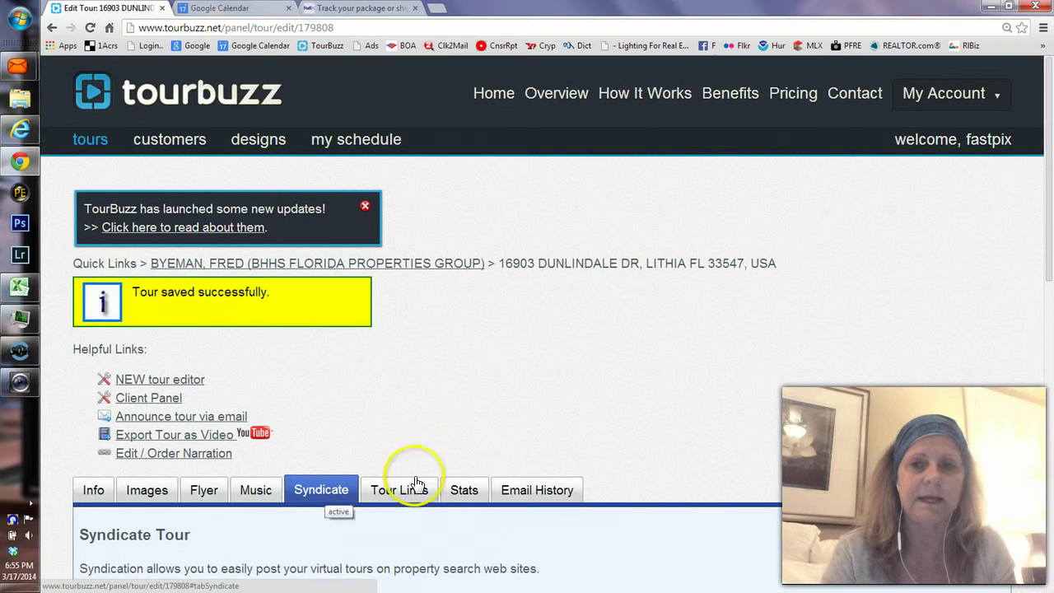
left_click_drag(1048, 211, 1049, 407)
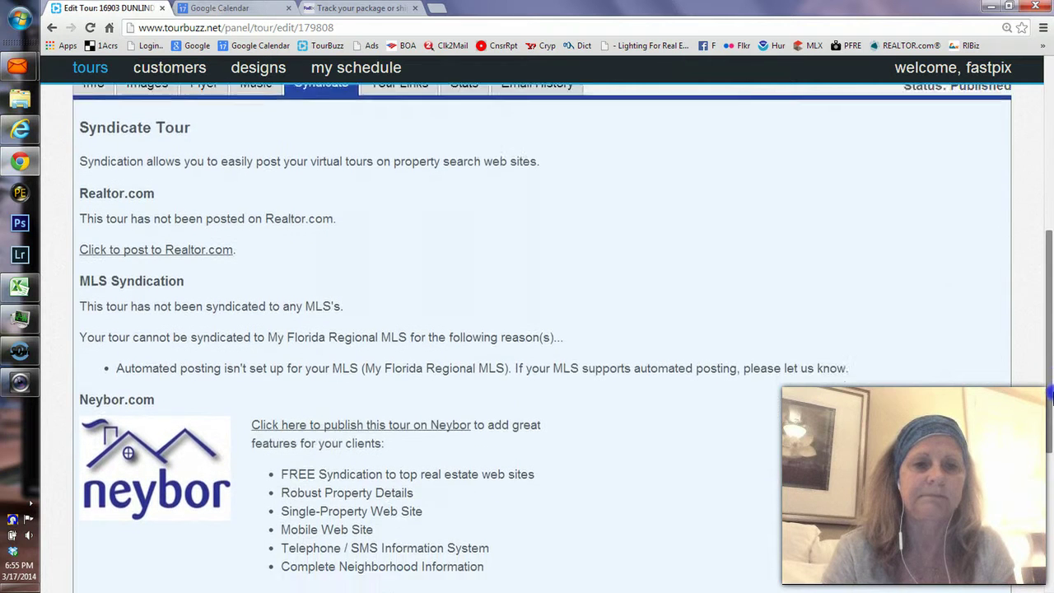
left_click(395, 392)
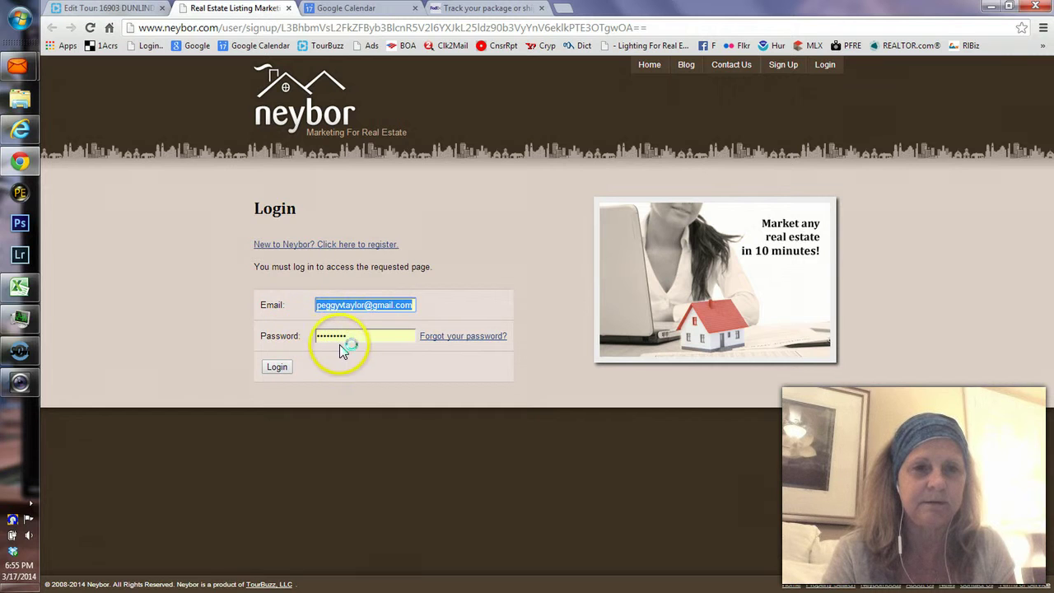
Log in to Neybor and review the prefilled address, zip, city and state in Add Property.
left_click(277, 367)
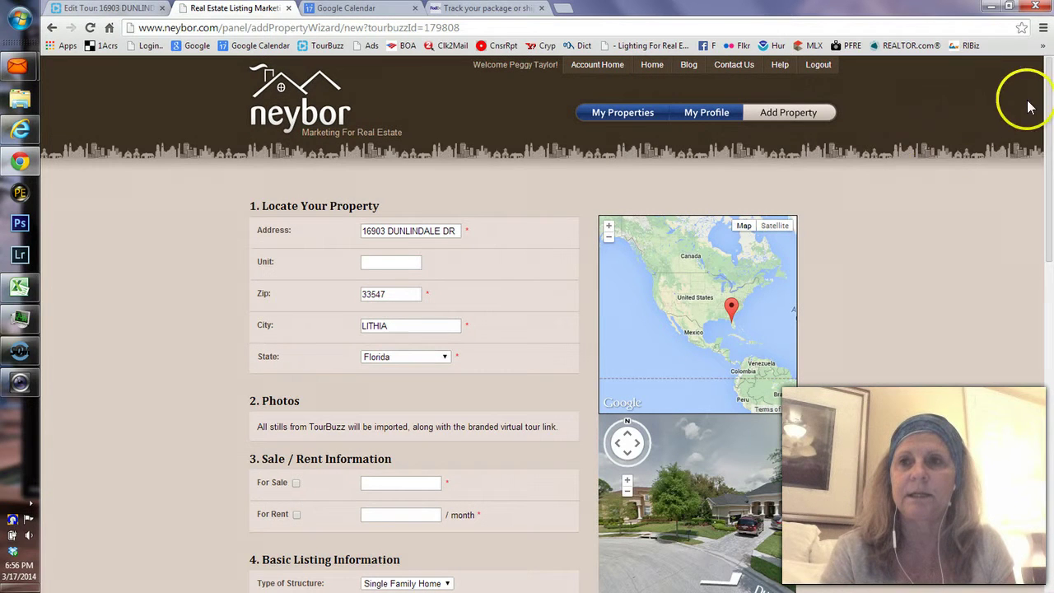
left_click_drag(1049, 103, 1049, 146)
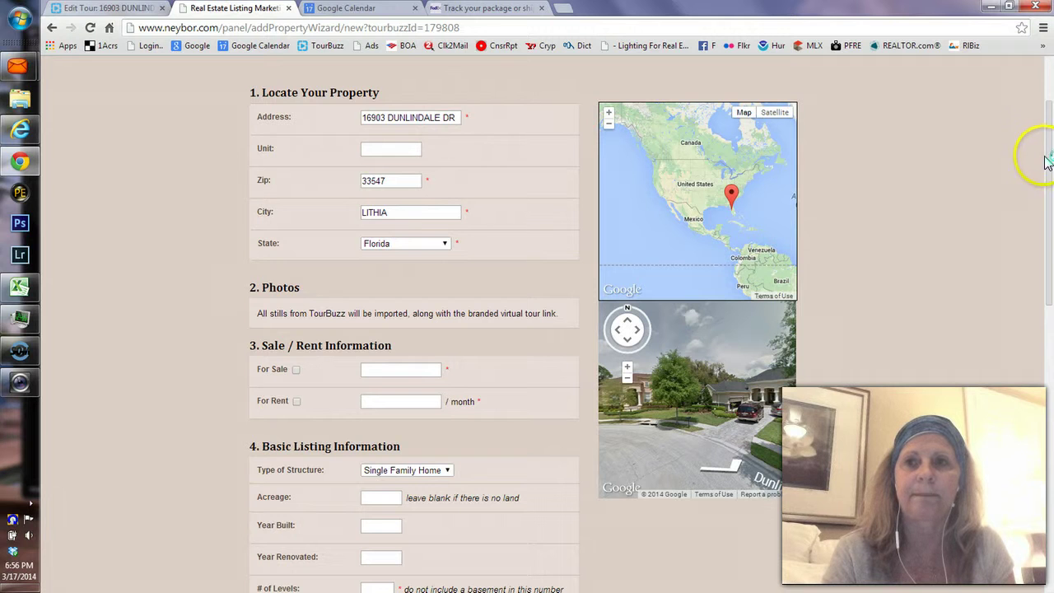
left_click_drag(1047, 161, 1047, 262)
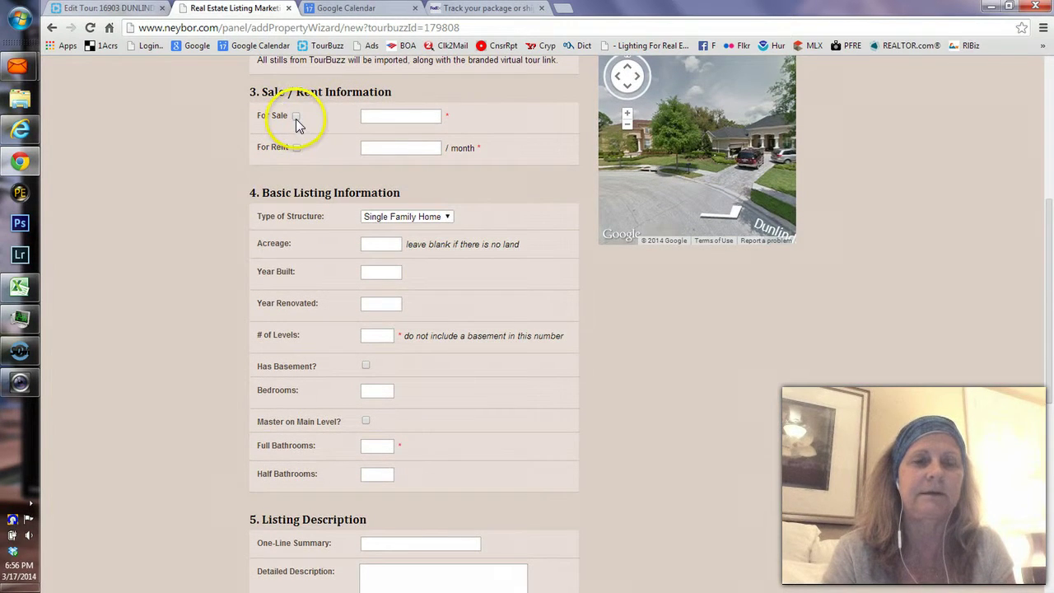
Mark the property For Sale at 799000 and keep Single Family Home as structure type.
left_click(296, 116)
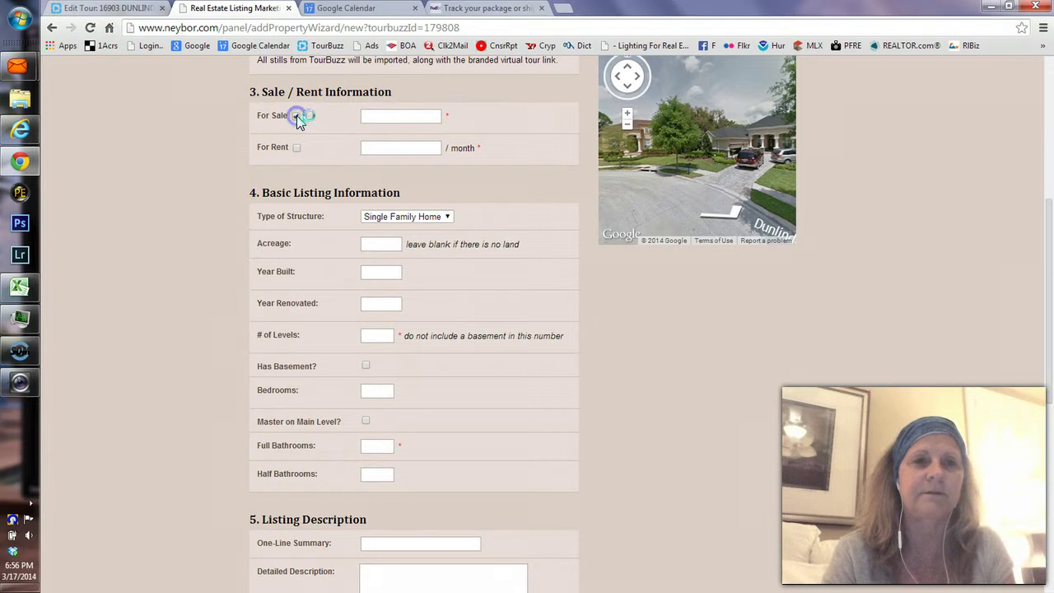
left_click(399, 116)
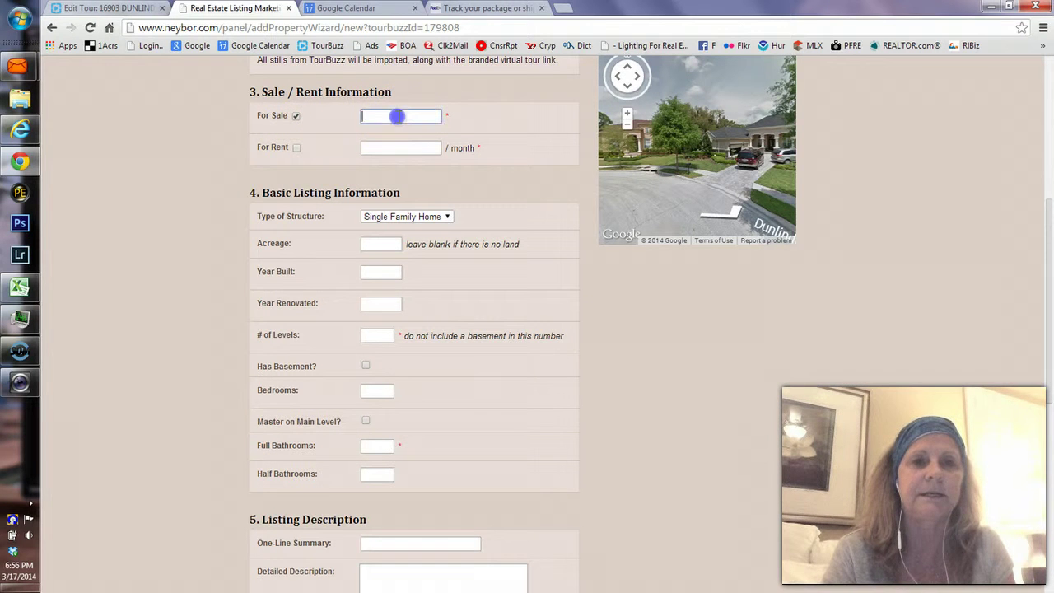
key("alt+Tab")
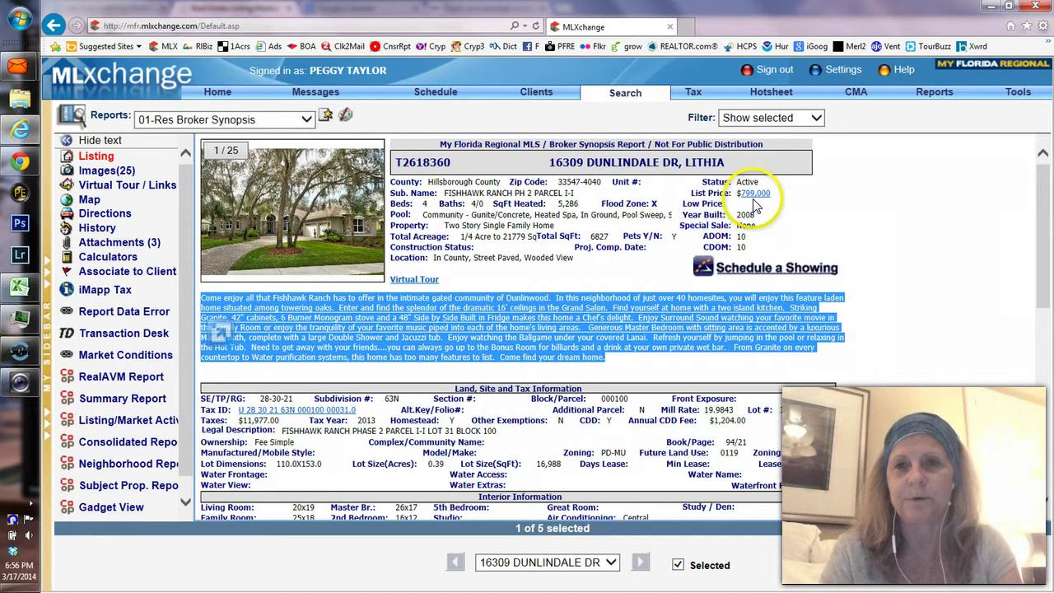
key("alt+Tab")
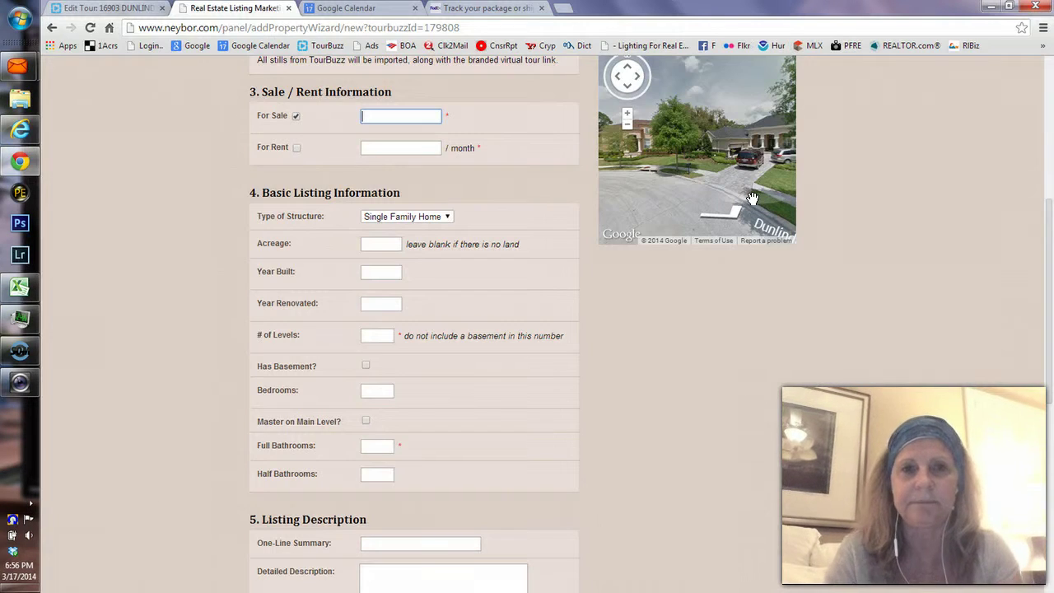
type("799000")
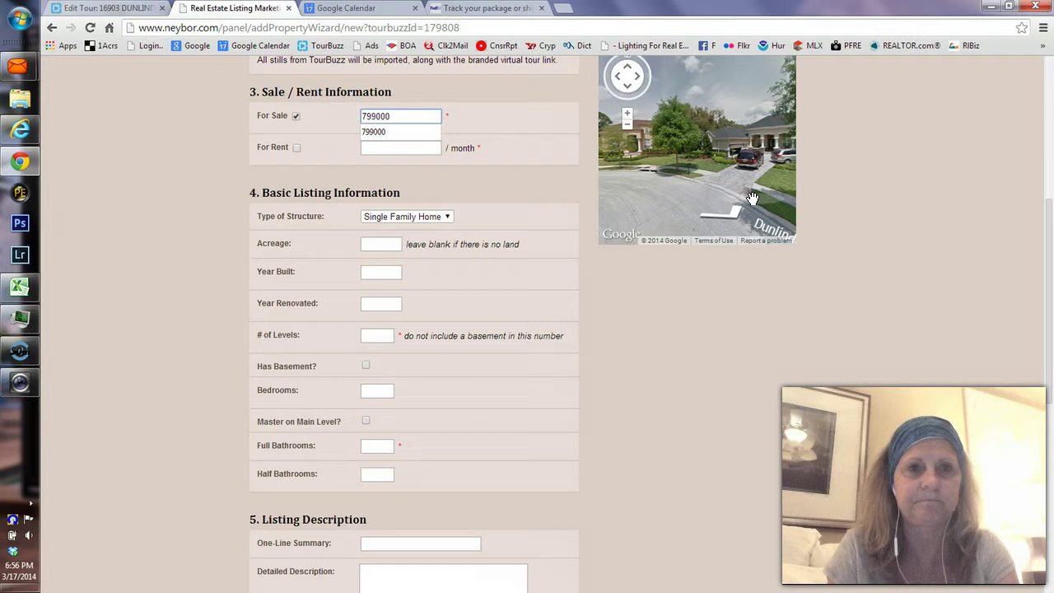
key("Tab")
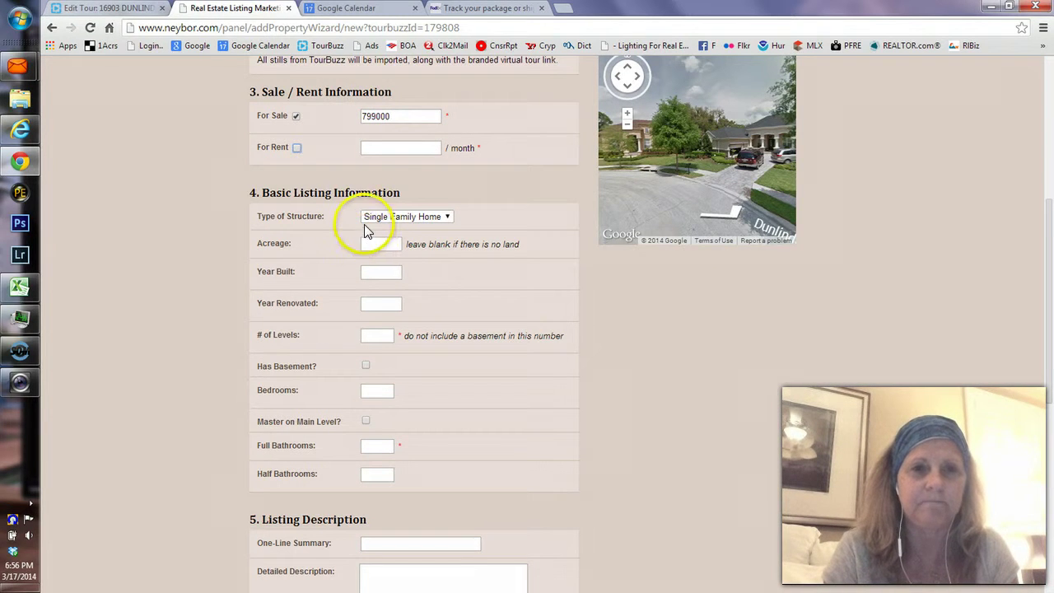
left_click(450, 219)
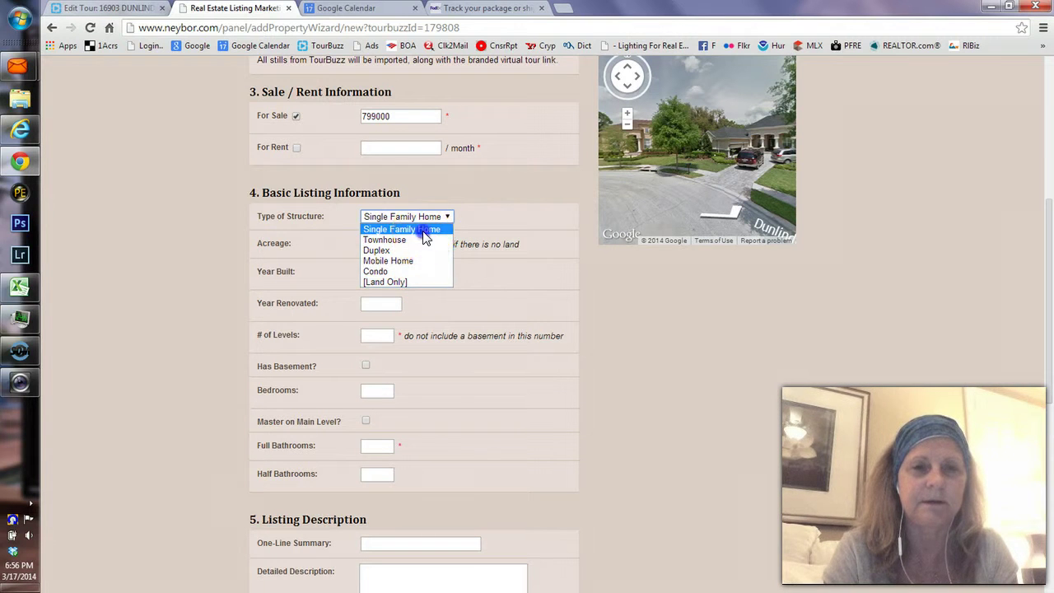
left_click(423, 231)
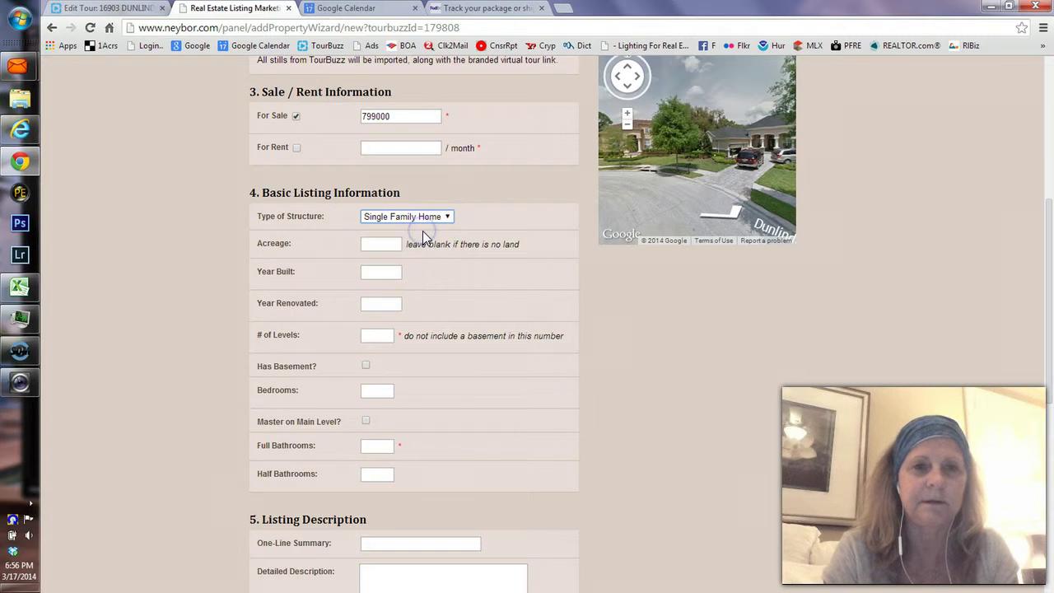
Enter acreage .39 and year built 2008, checked against the MLS listing.
left_click(379, 244)
key("alt+Tab")
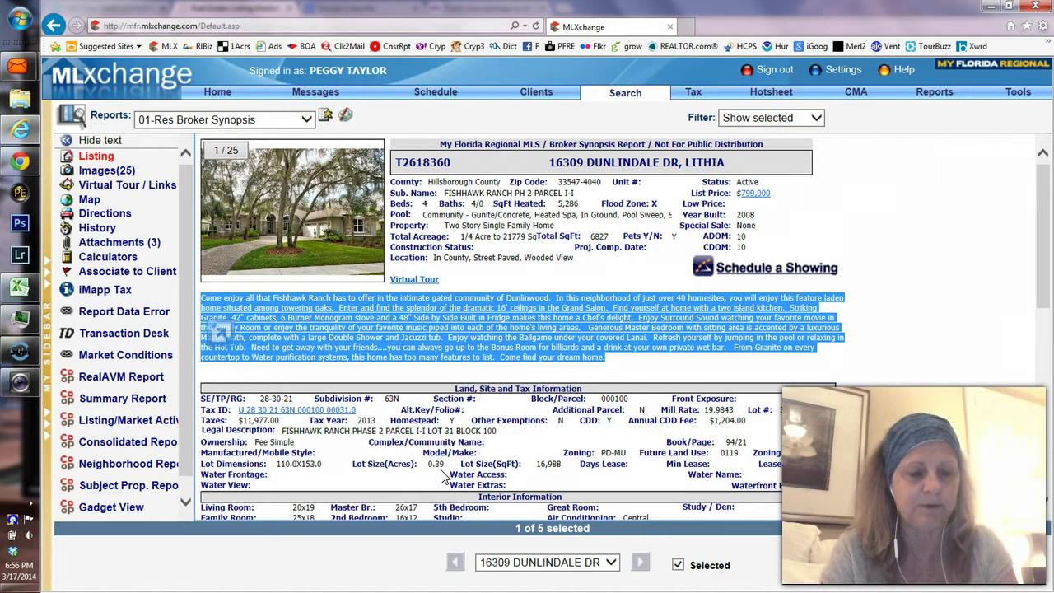
key("alt+Tab")
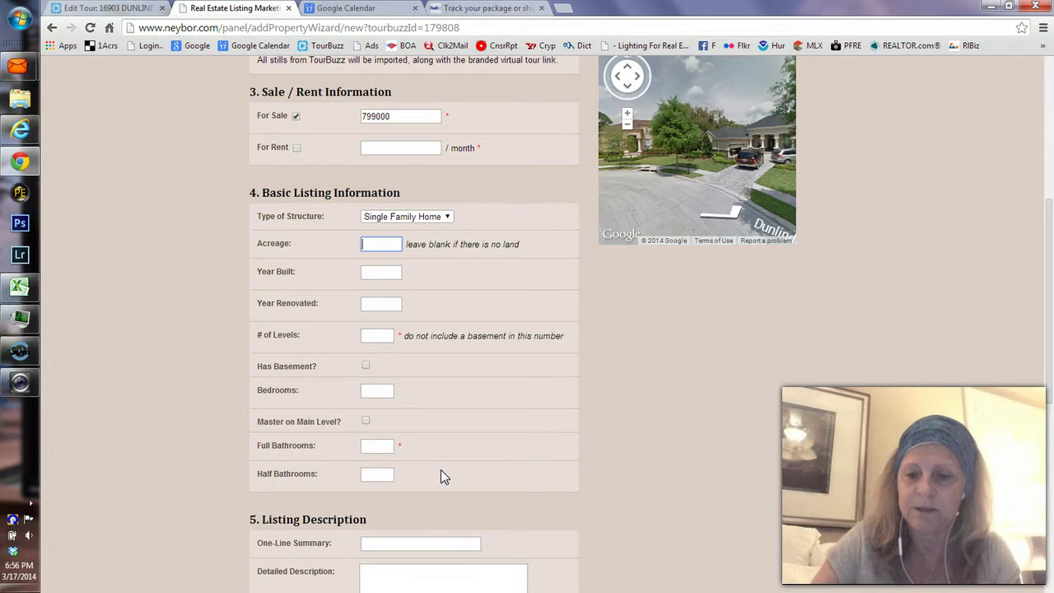
type(".39")
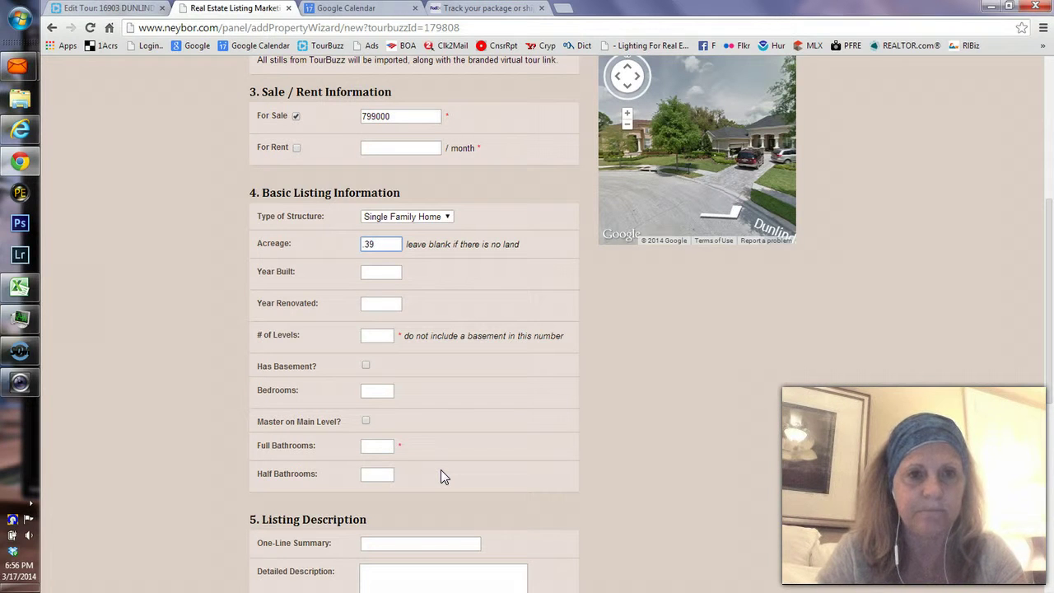
key("Tab")
key("alt+Tab")
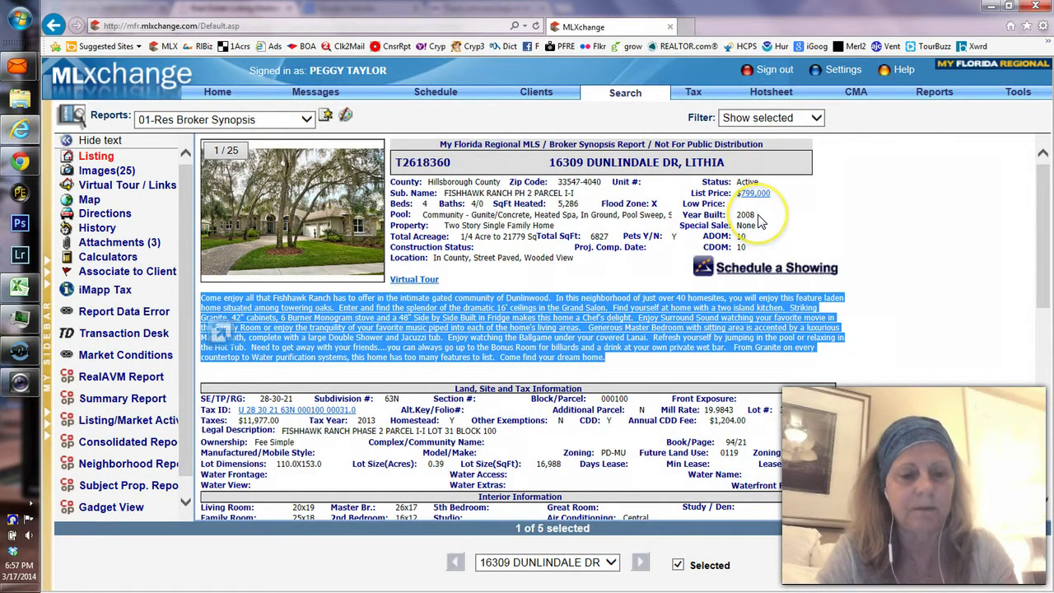
key("alt+Tab")
type("2008")
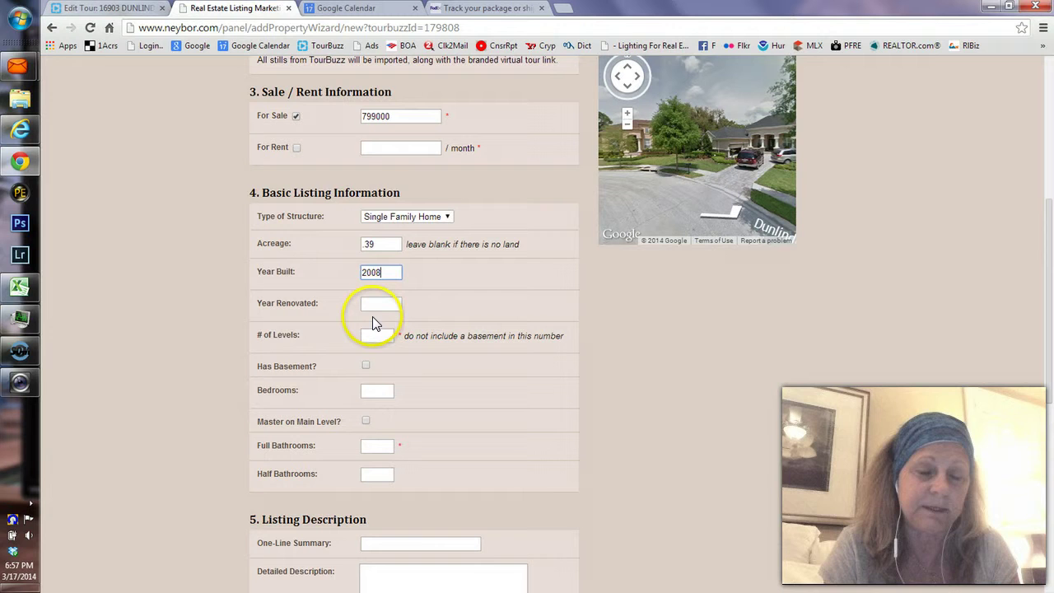
key("ctrl+a")
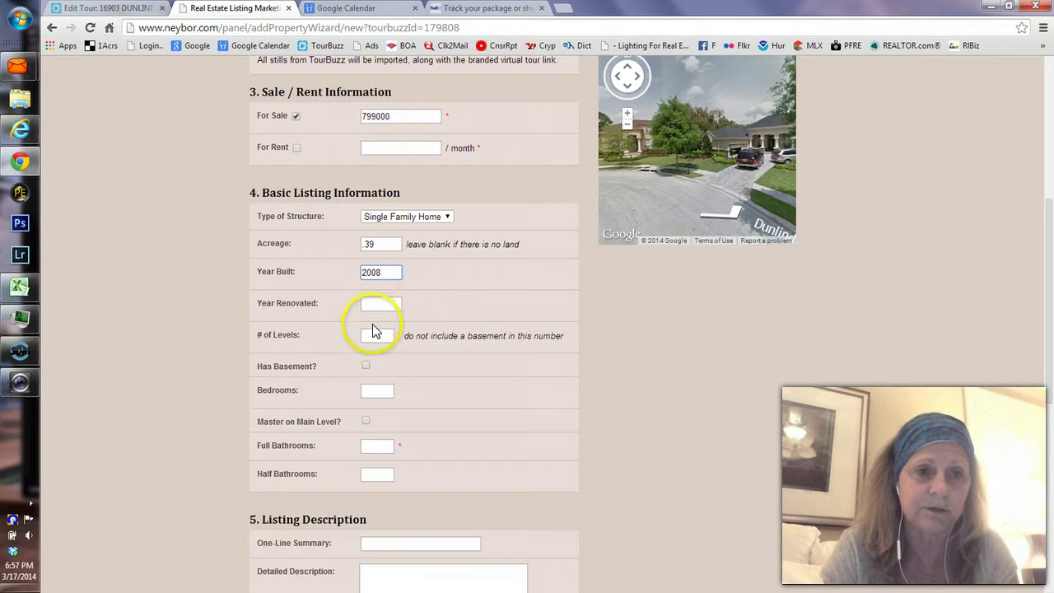
Set the number of levels to 2 after checking the stories in the MLS listing.
left_click(374, 335)
key("alt+Tab")
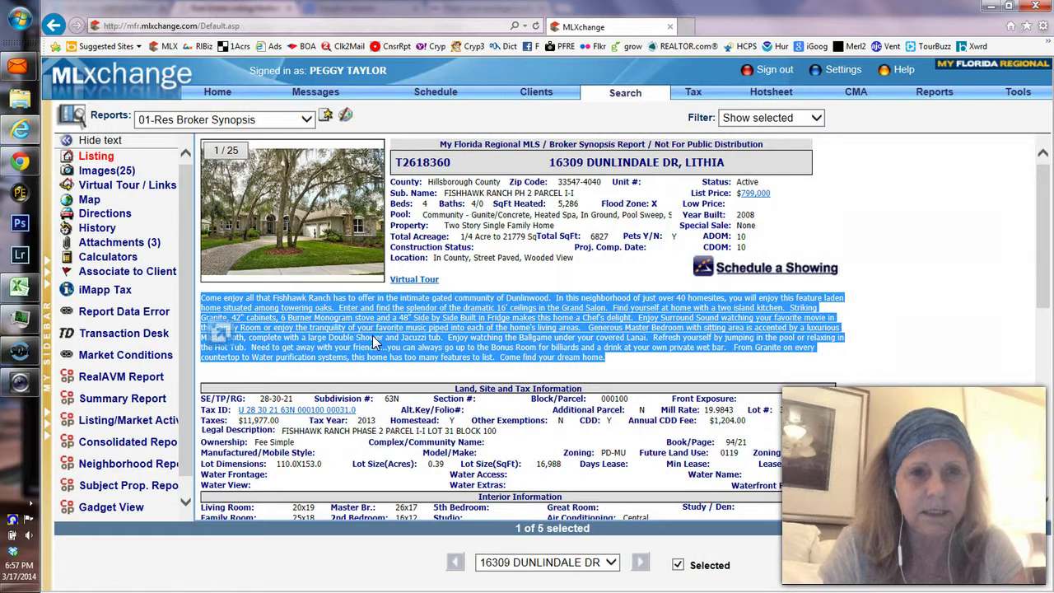
key("alt+Tab")
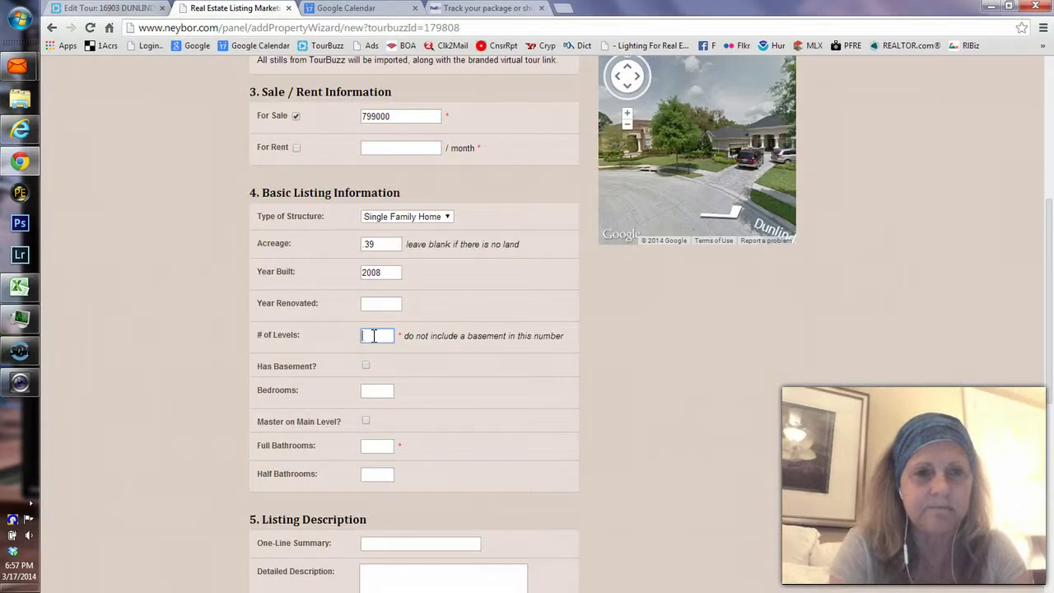
key("alt+Tab")
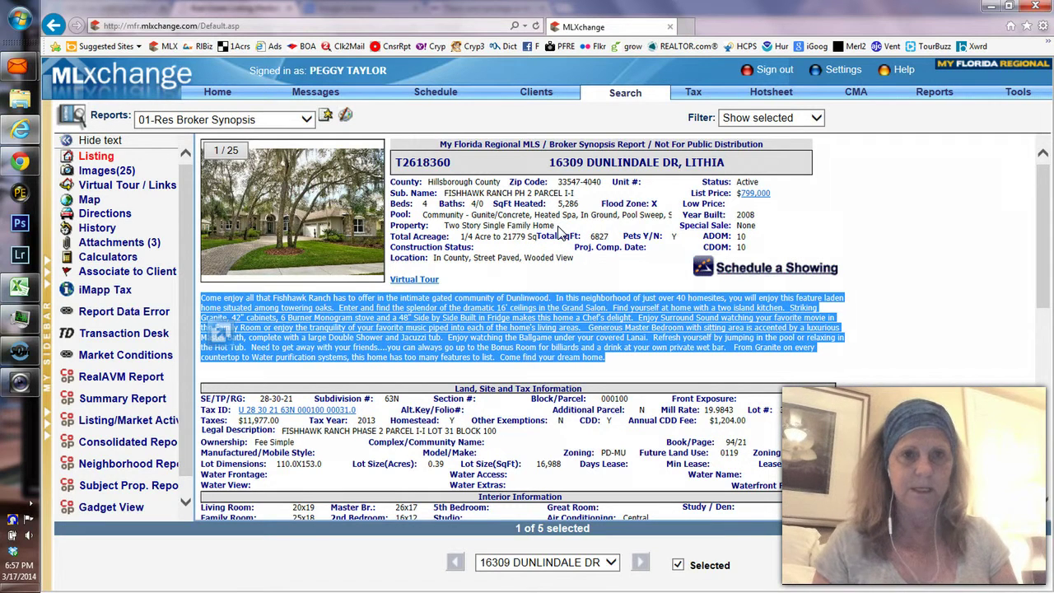
key("alt+Tab")
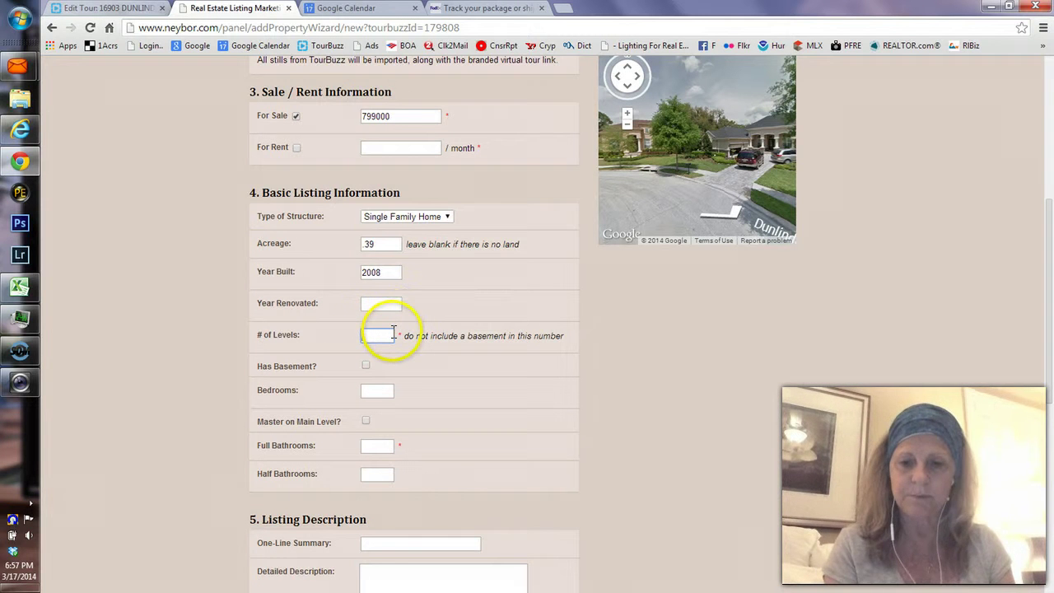
type("2")
key("Tab")
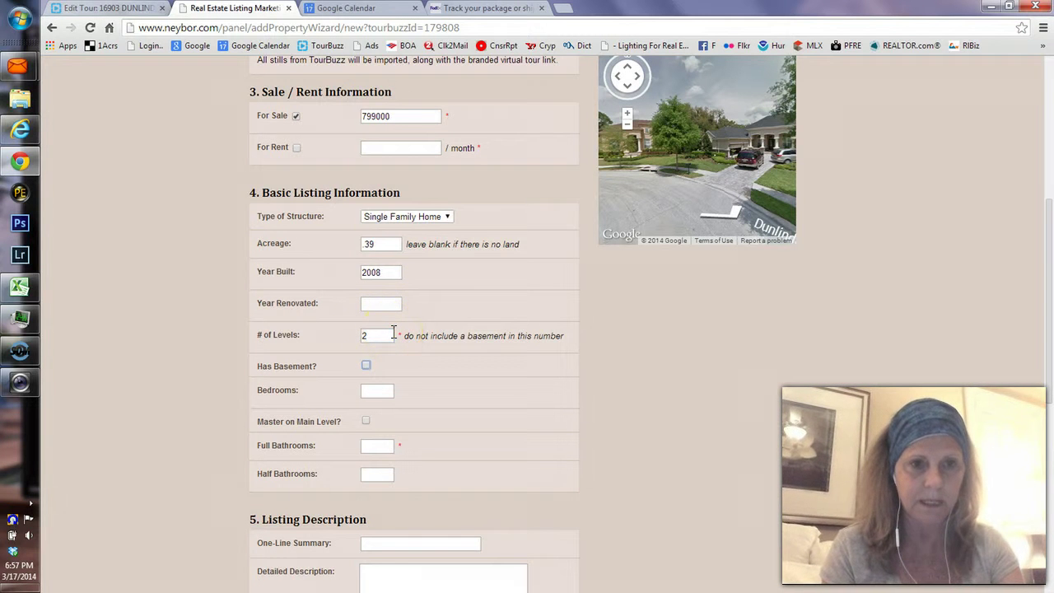
left_click(366, 365)
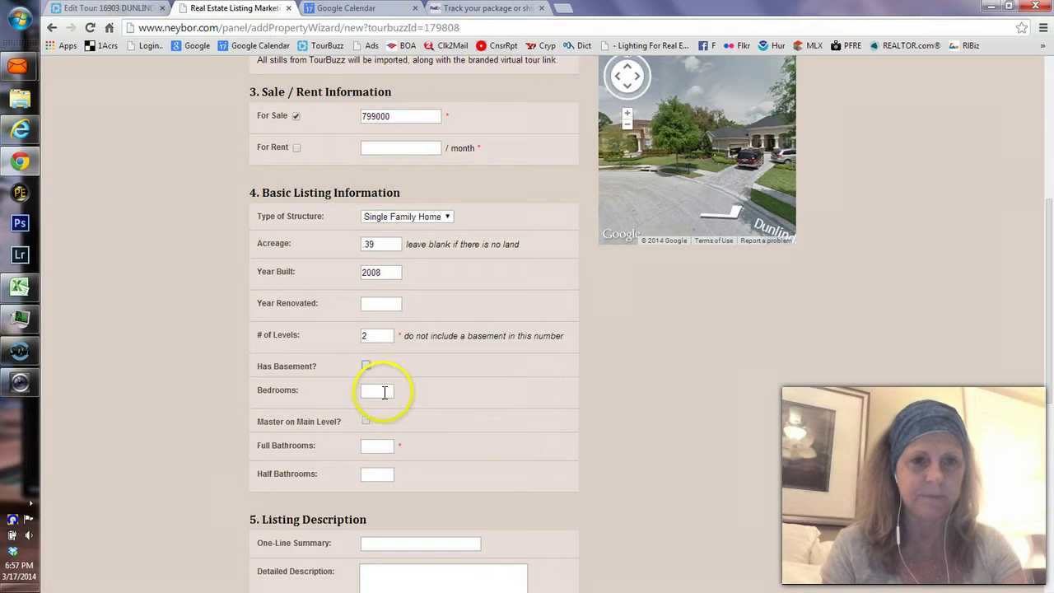
Enter 4 bedrooms, matching the bedroom count in the MLS listing.
left_click(385, 392)
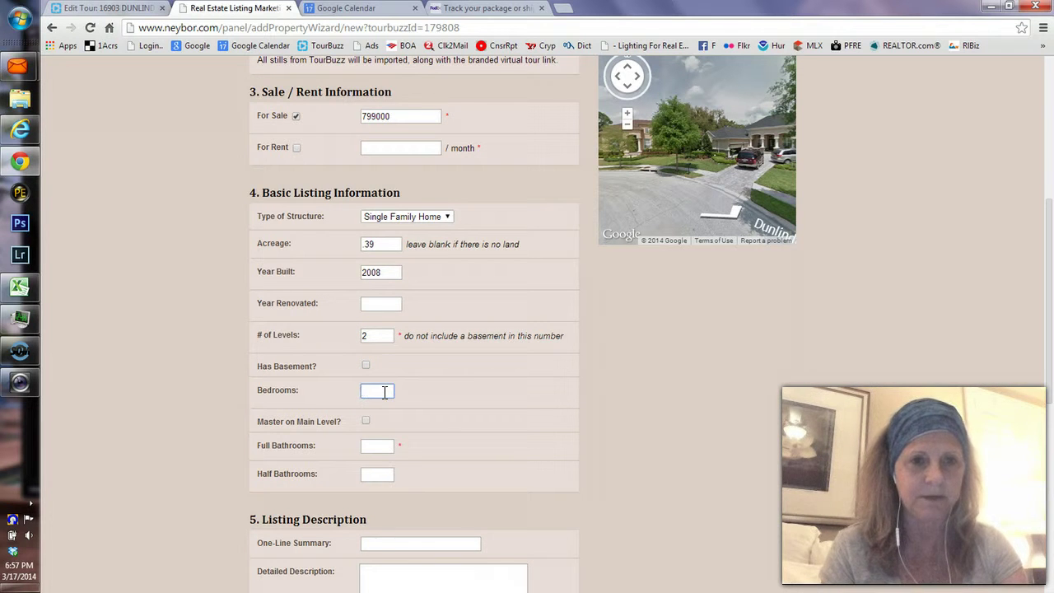
key("alt+Tab")
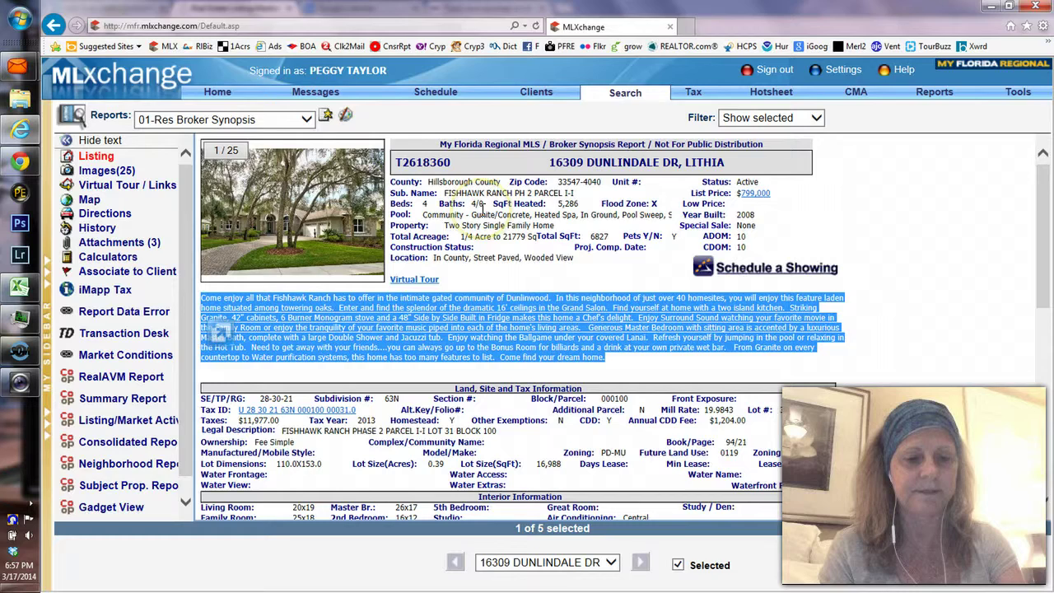
key("alt+Tab")
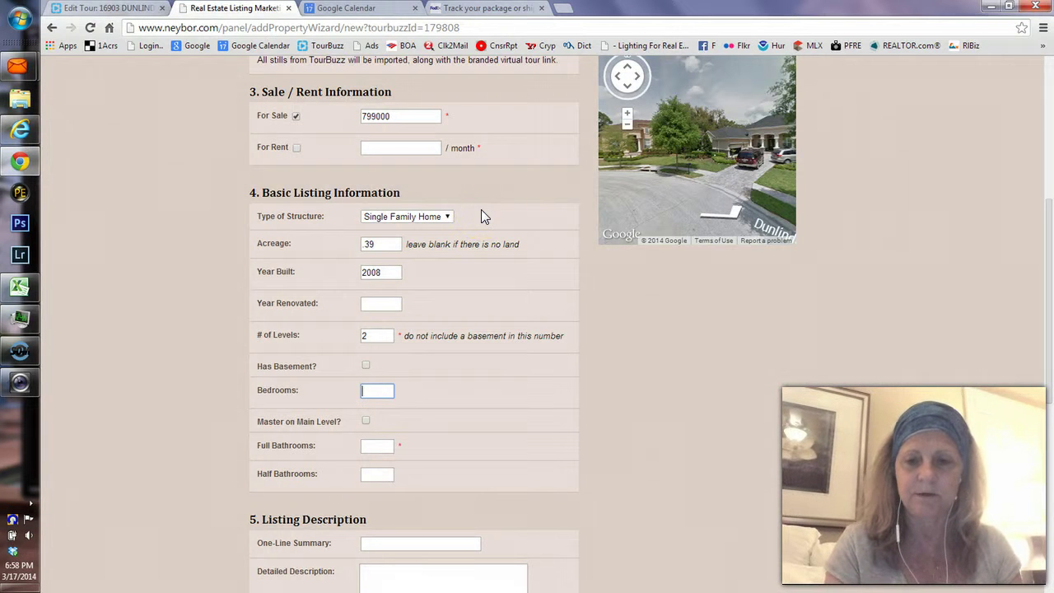
type("4")
key("Tab")
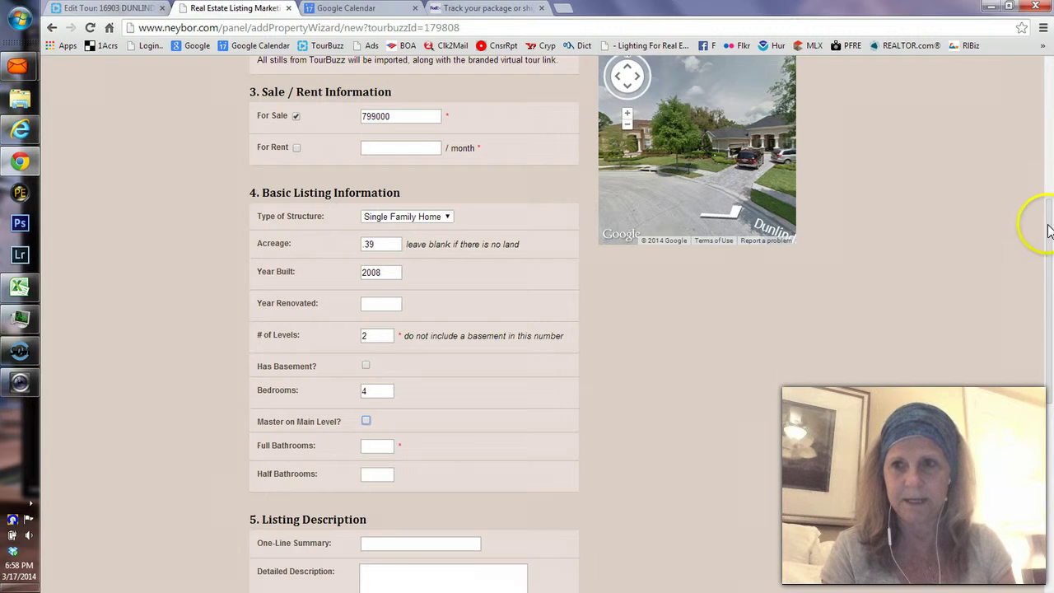
left_click_drag(1049, 230, 1051, 332)
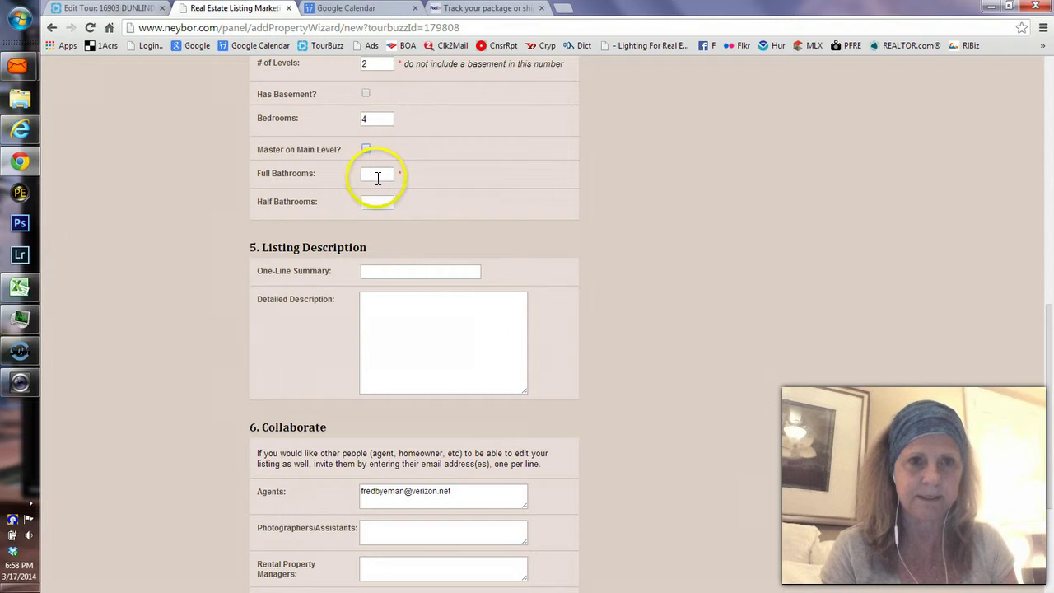
Enter 4 full bathrooms and paste the listing paragraph as the detailed description.
left_click(377, 173)
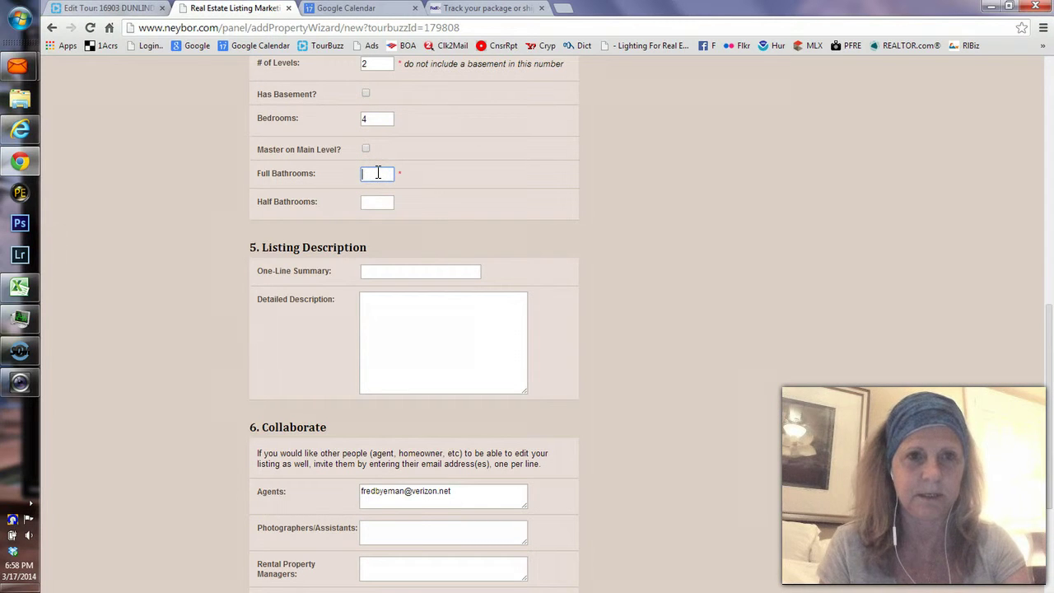
type("4")
key("Tab")
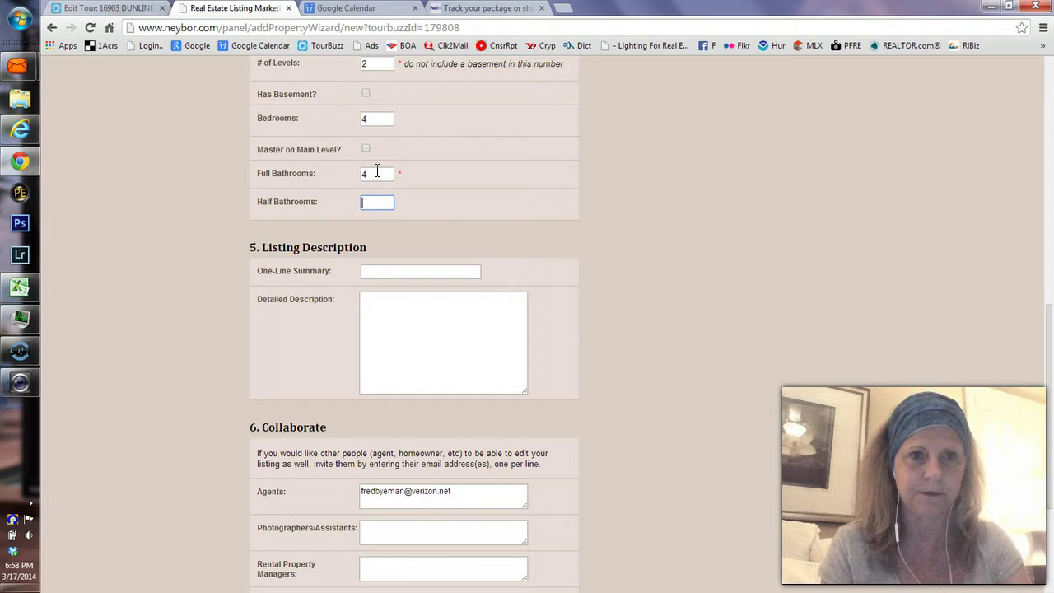
key("Tab")
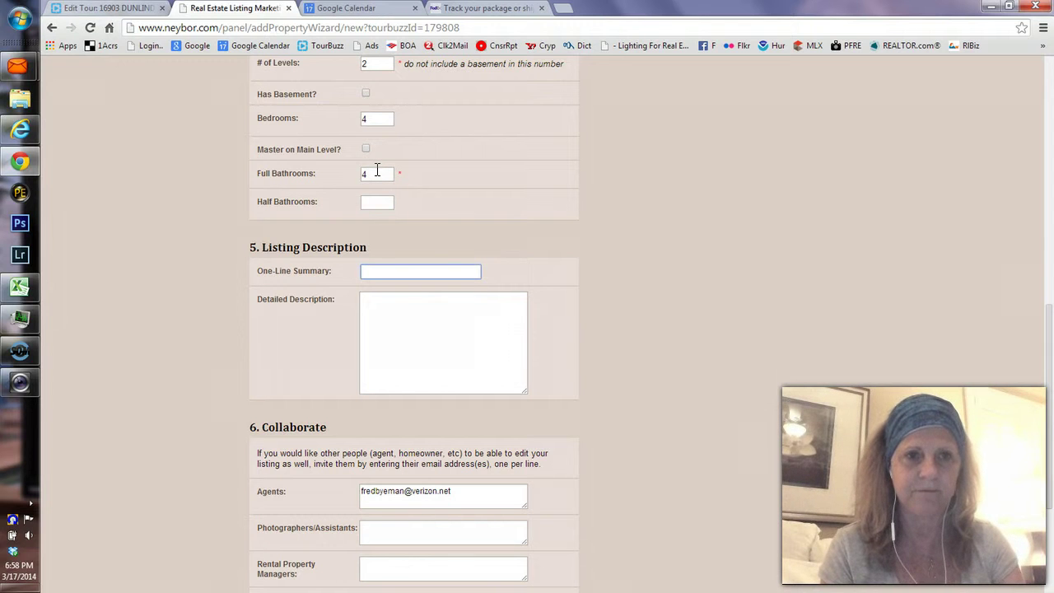
key("Tab")
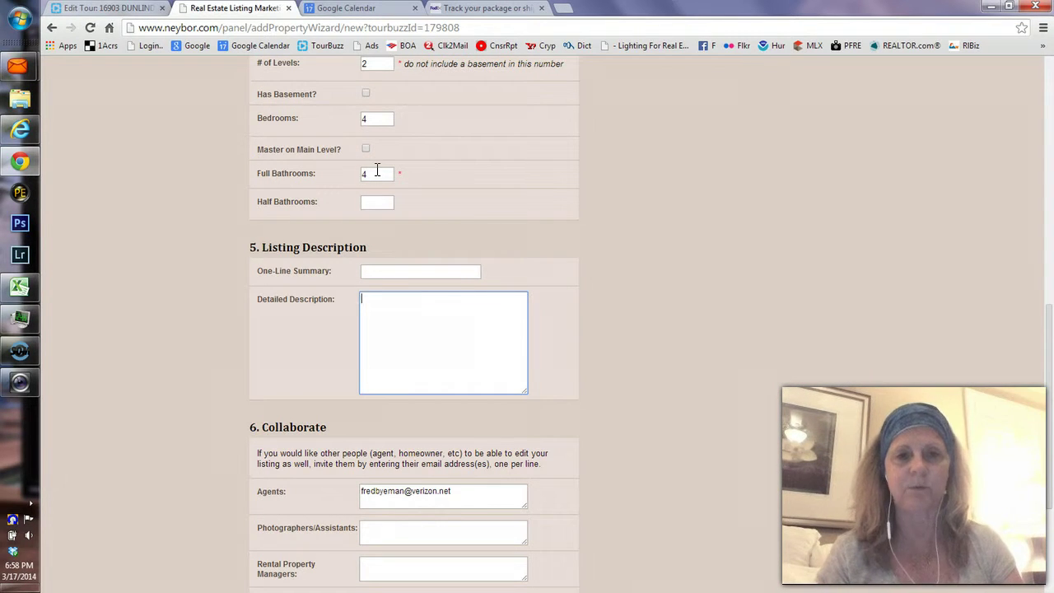
key("ctrl+v")
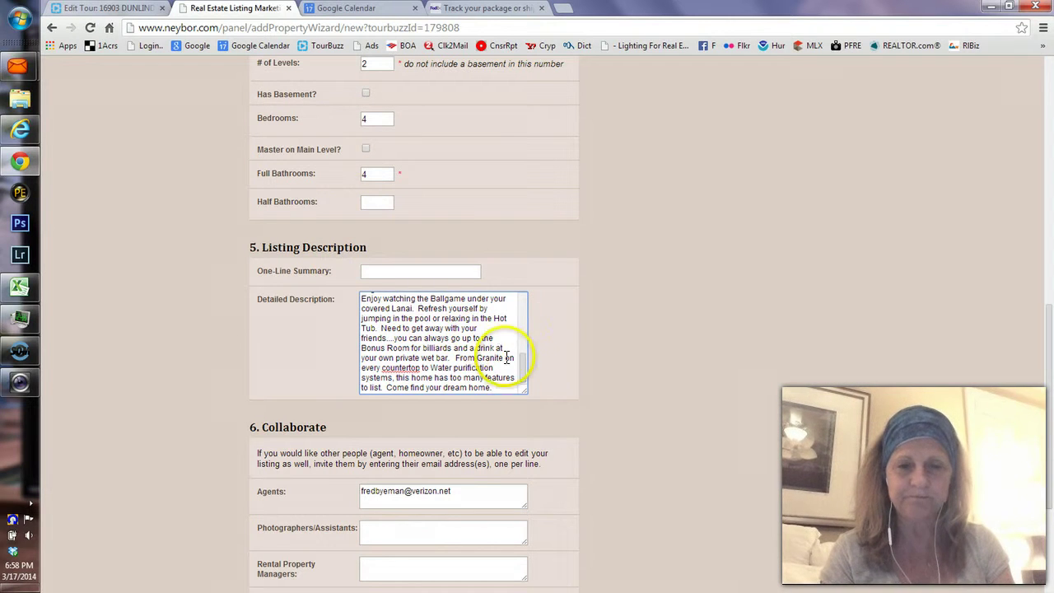
left_click_drag(523, 372, 571, 382)
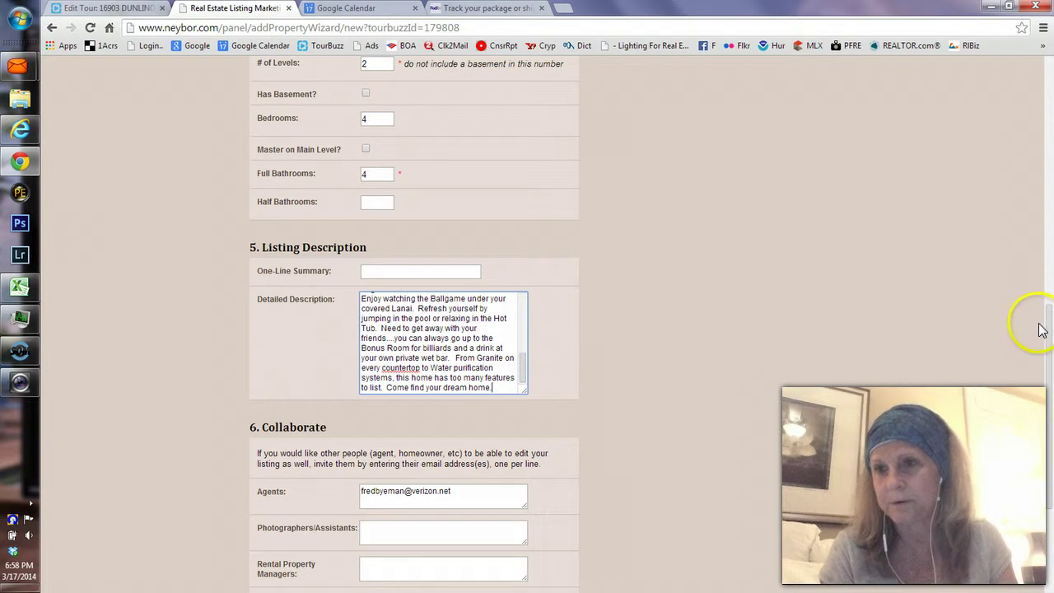
left_click_drag(1047, 323, 1047, 415)
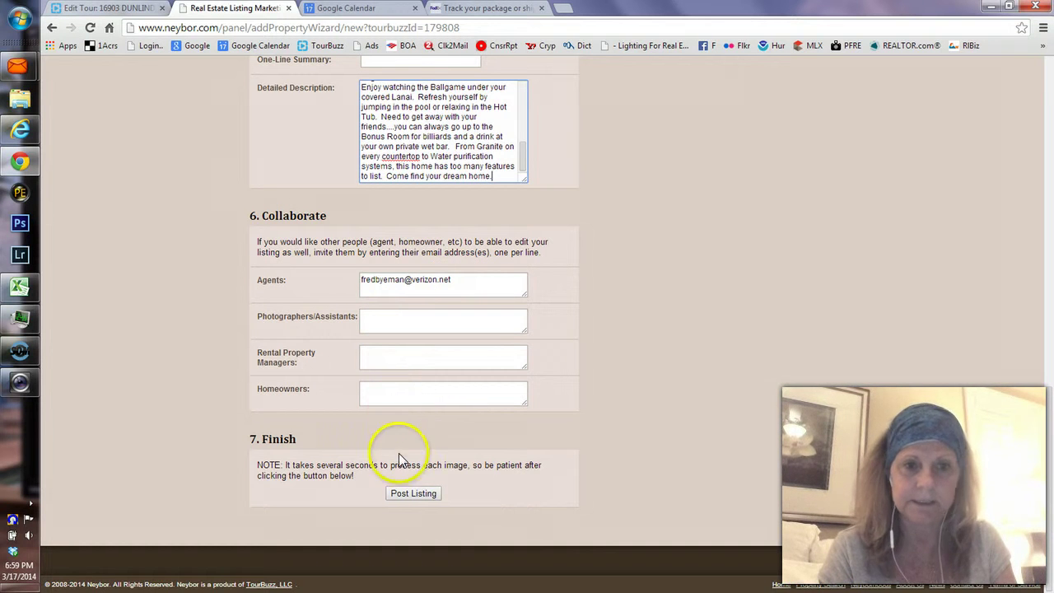
Post the Neybor listing.
left_click(407, 494)
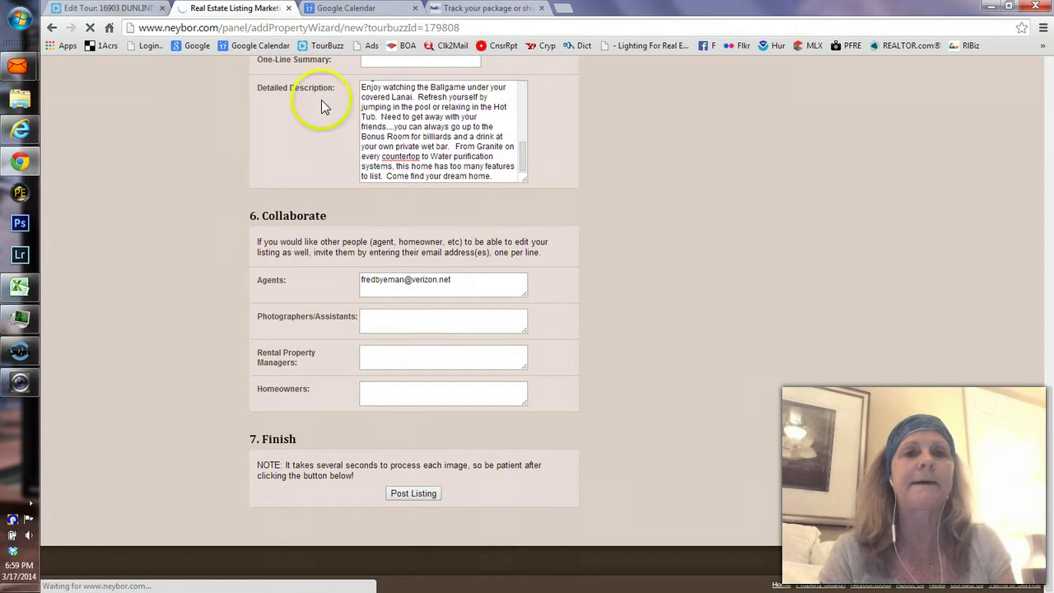
In a new tab, sign in to PicturePath via the hometour360 login and choose Upload a Link.
left_click(566, 10)
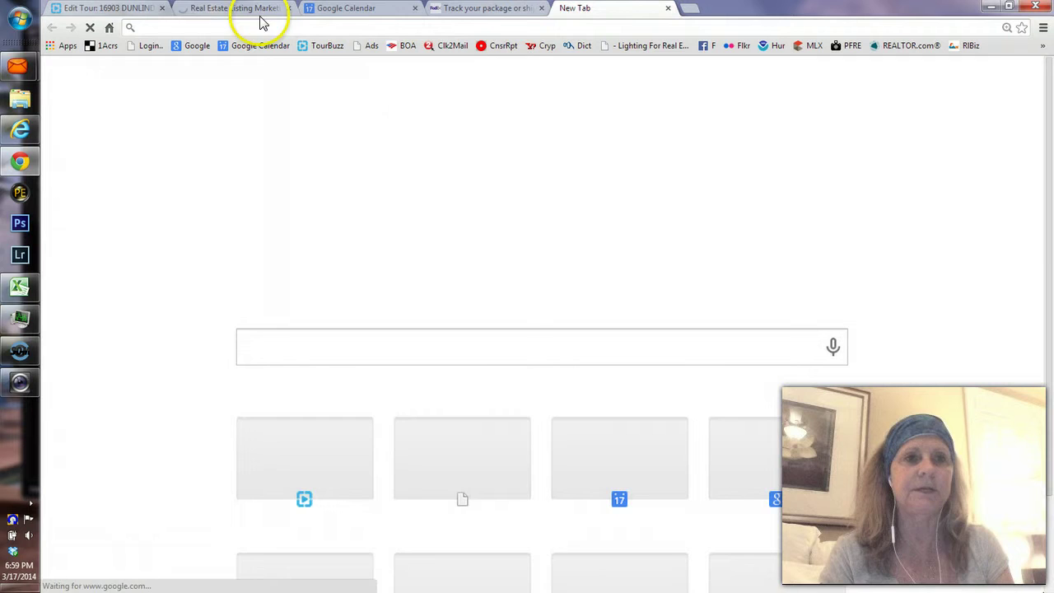
left_click(151, 46)
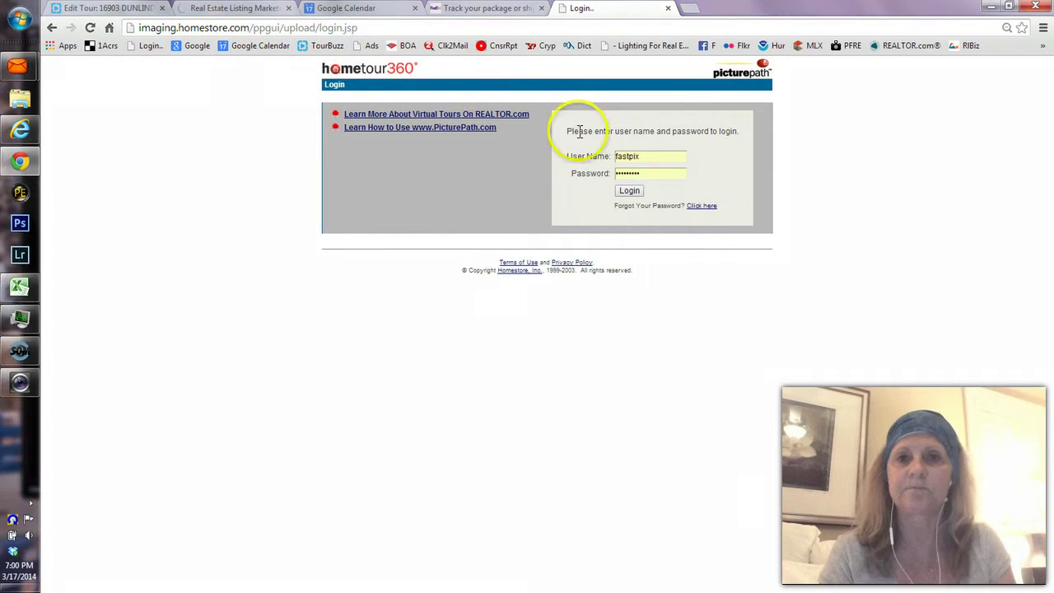
left_click(634, 191)
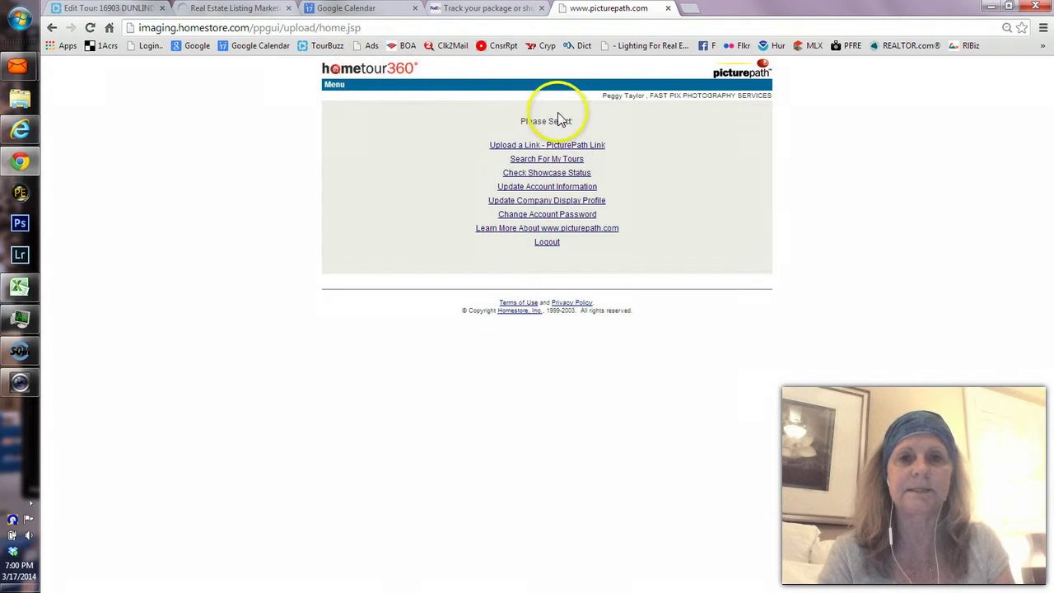
left_click(597, 151)
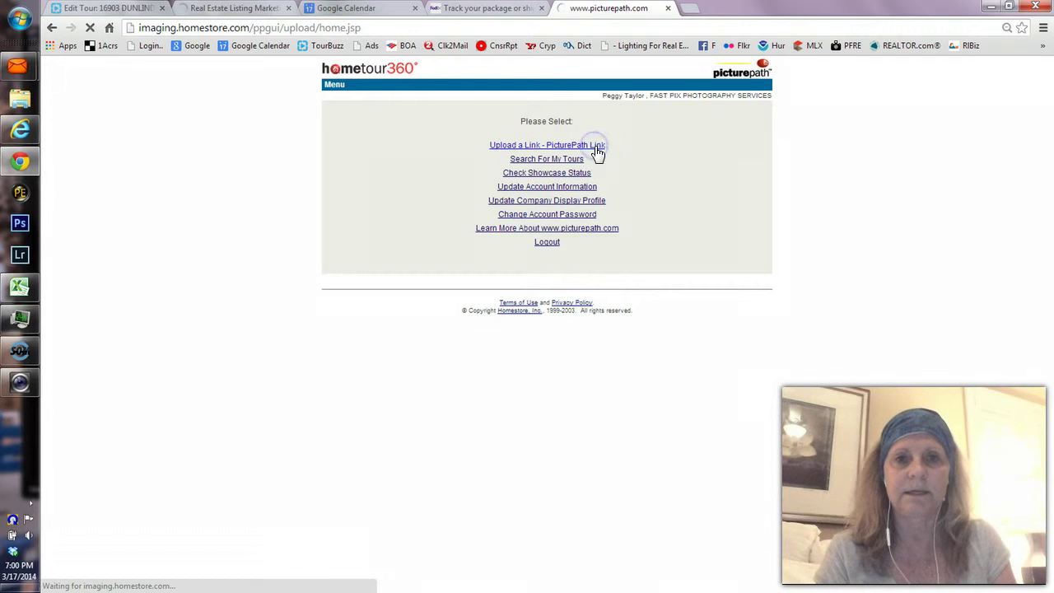
left_click(460, 161)
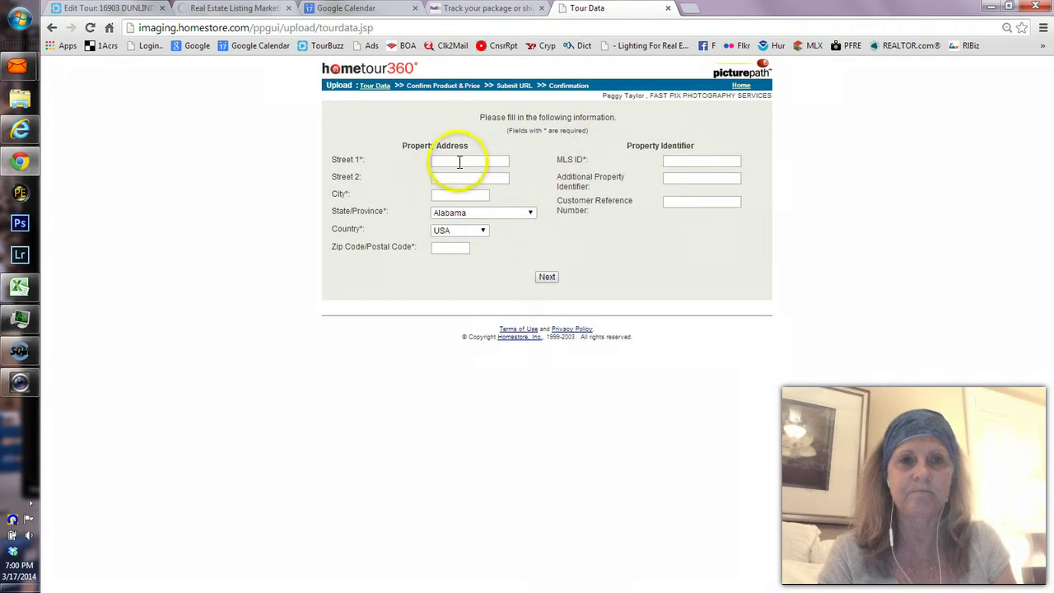
left_click(458, 160)
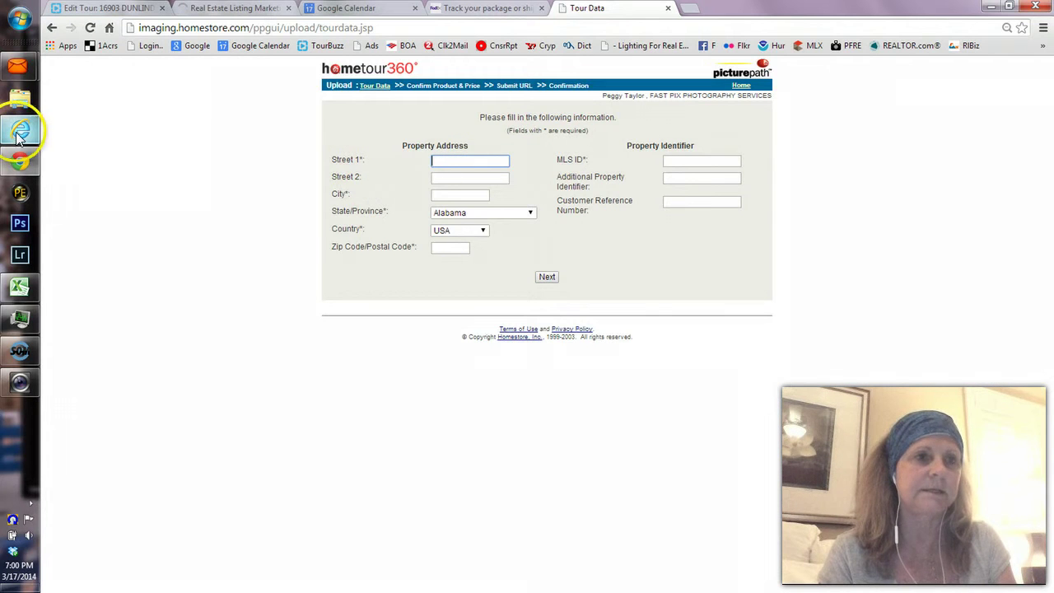
mouse_move(20, 134)
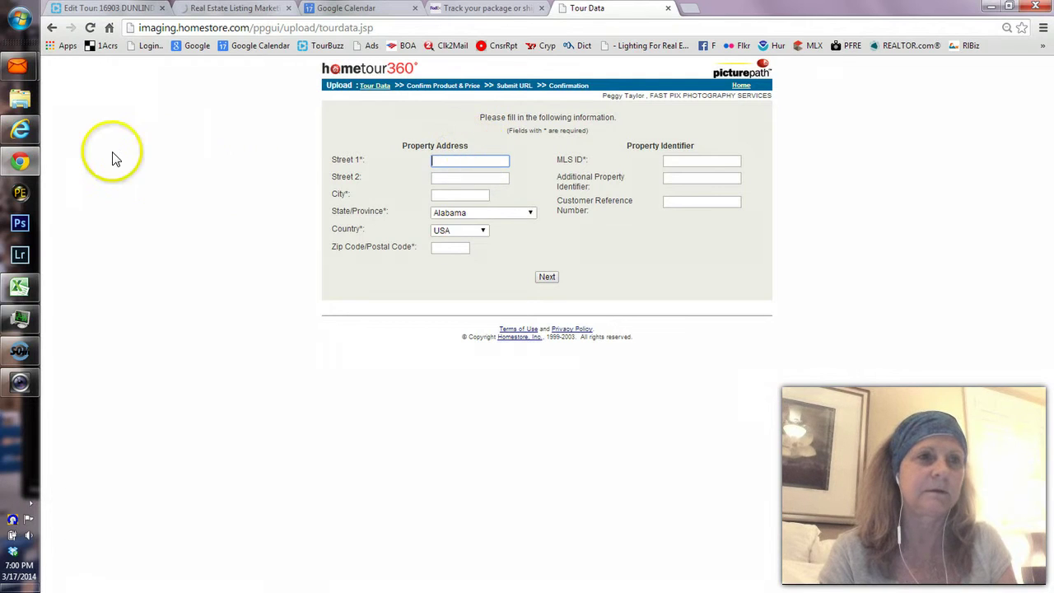
left_click(35, 134)
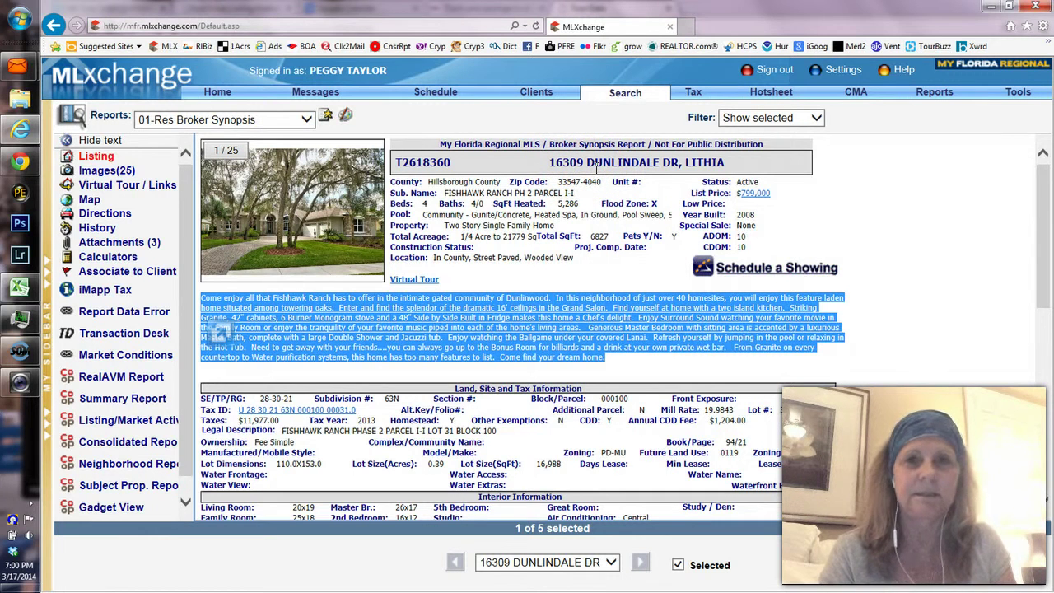
left_click(27, 134)
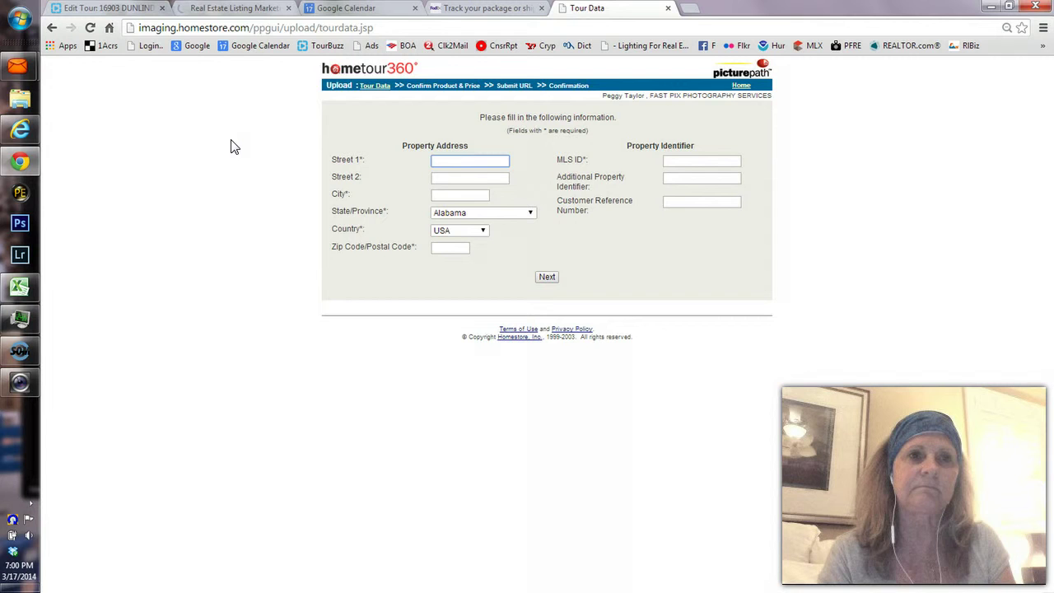
Bring up the TourBuzz tour editing page, cross-checking it against the MLXchange listing.
left_click(125, 10)
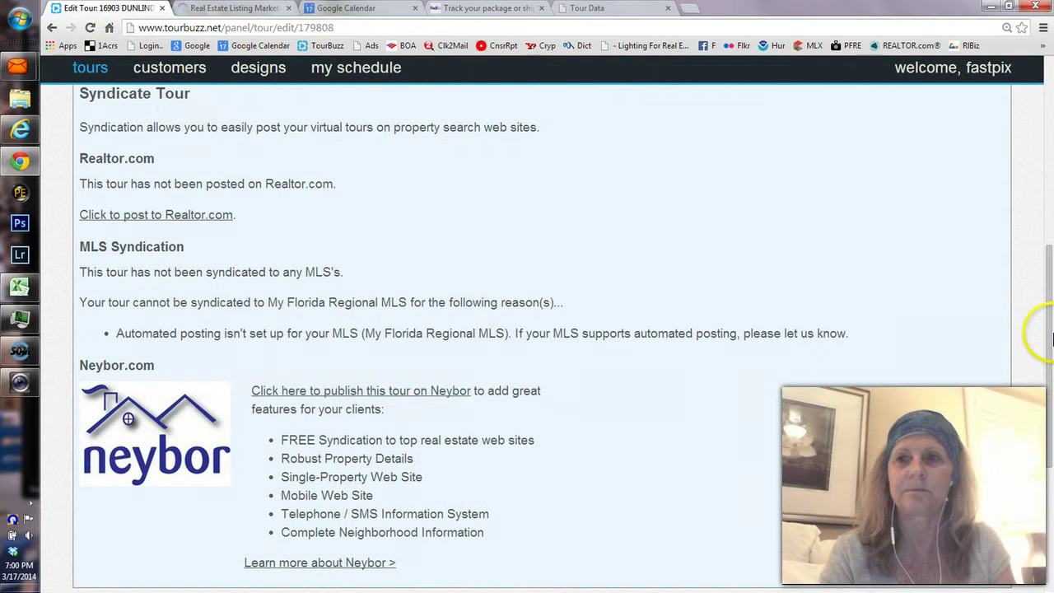
left_click_drag(1049, 329, 1049, 177)
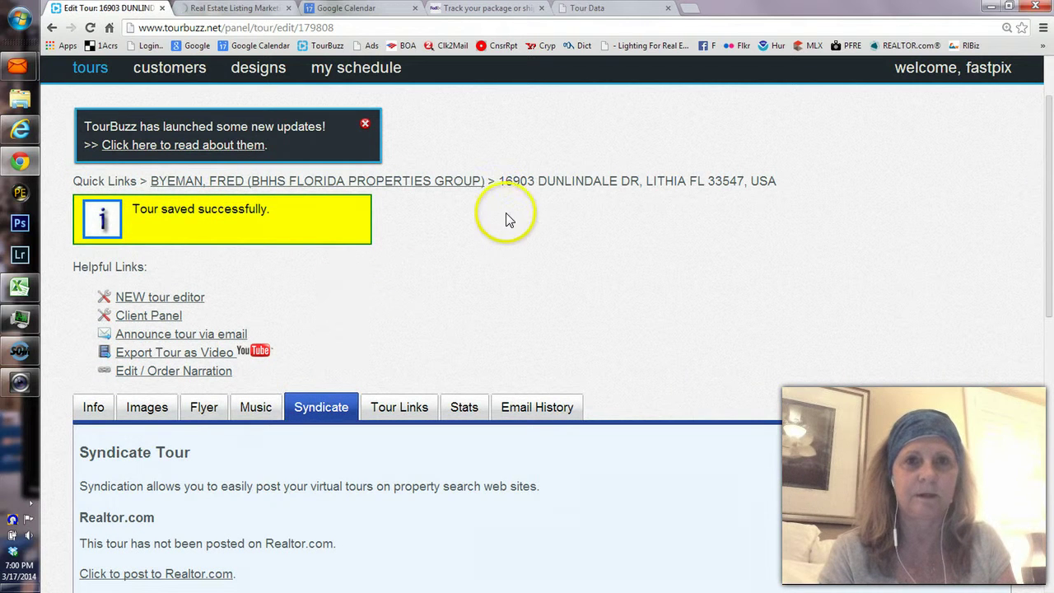
left_click(11, 140)
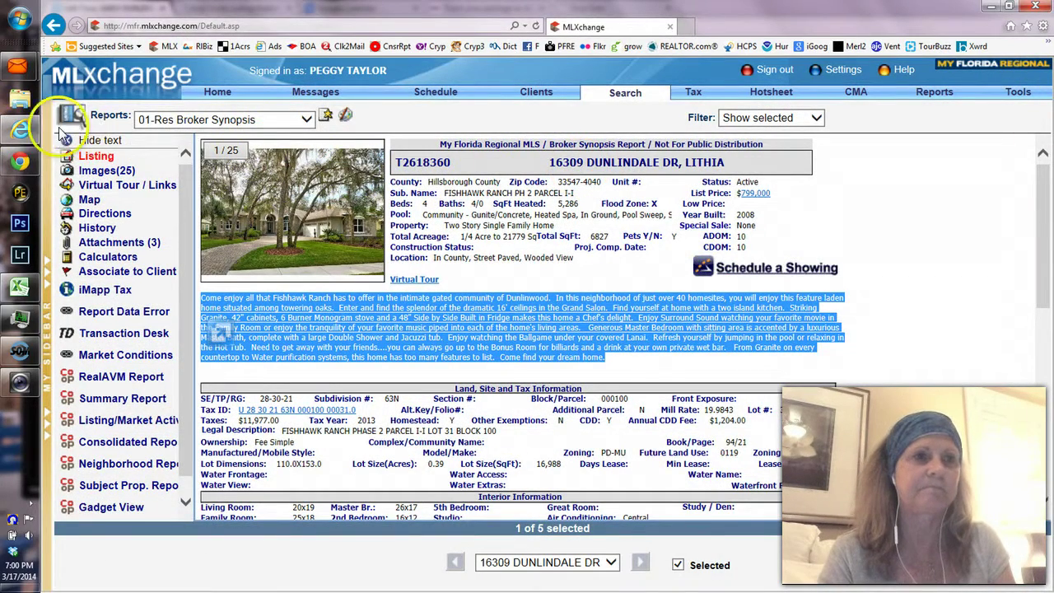
mouse_move(27, 130)
left_click(20, 162)
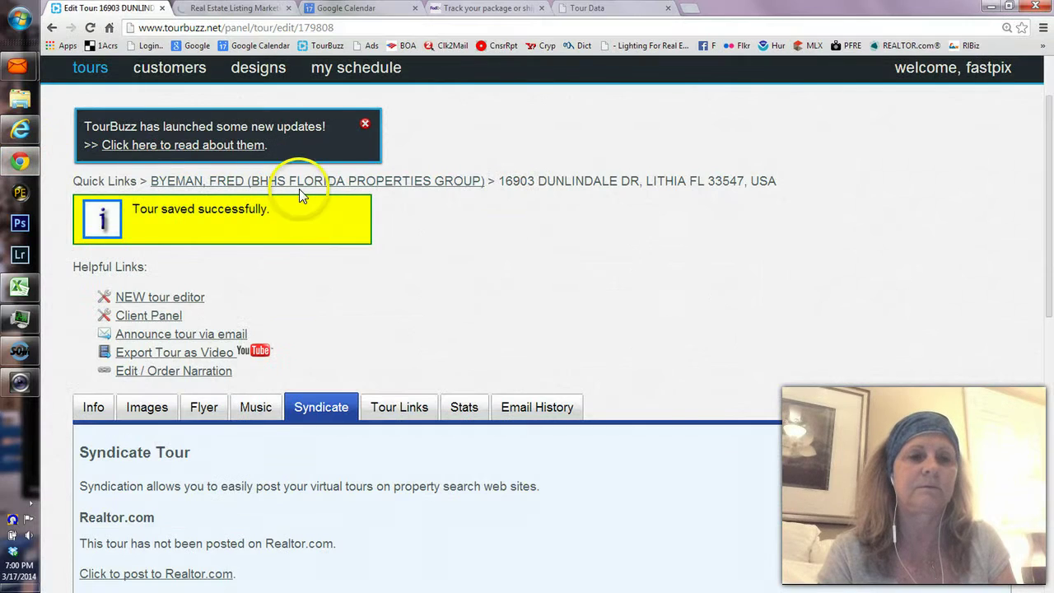
left_click(93, 407)
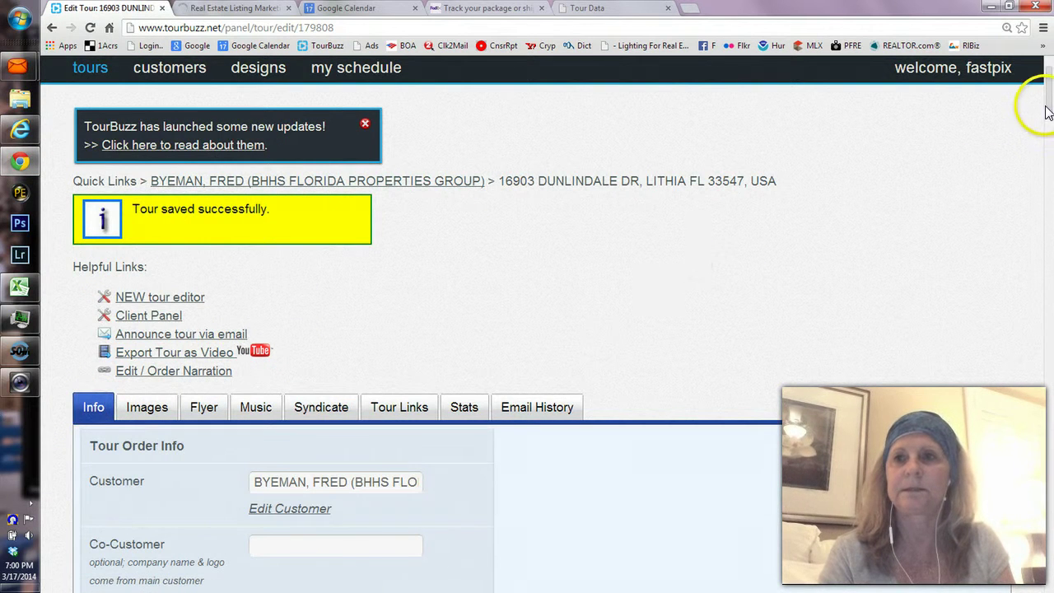
left_click_drag(1047, 109, 1048, 136)
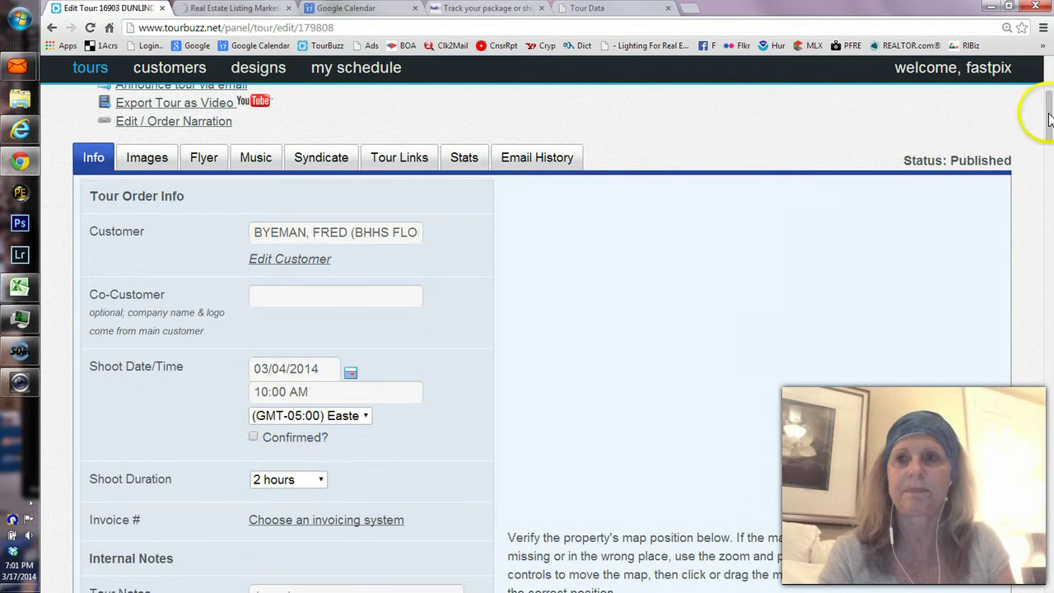
mouse_move(1049, 119)
left_mouse_down()
mouse_move(1050, 153)
mouse_move(1048, 140)
left_mouse_up()
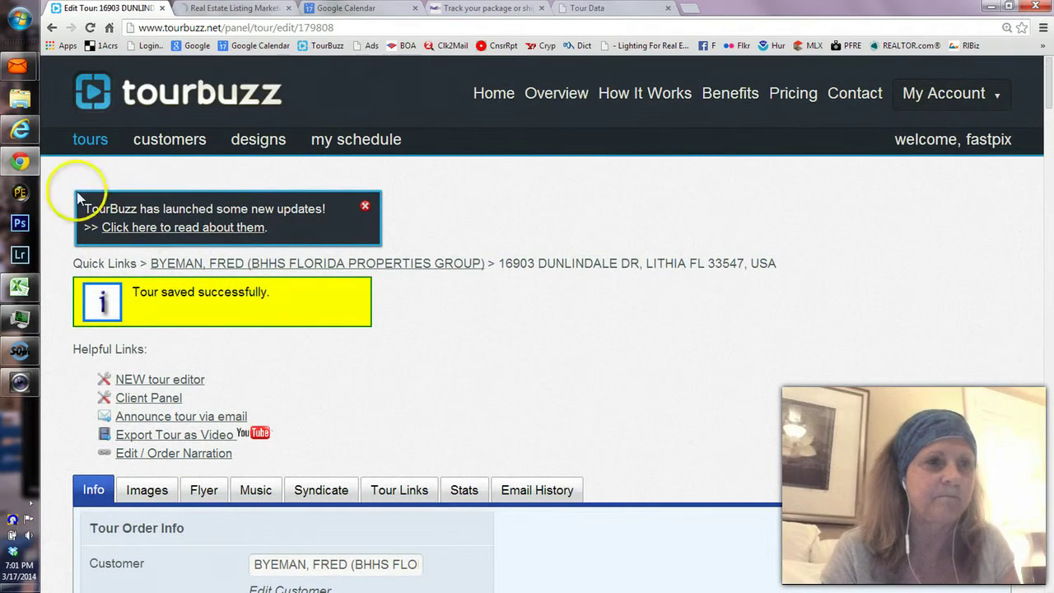
left_click(18, 132)
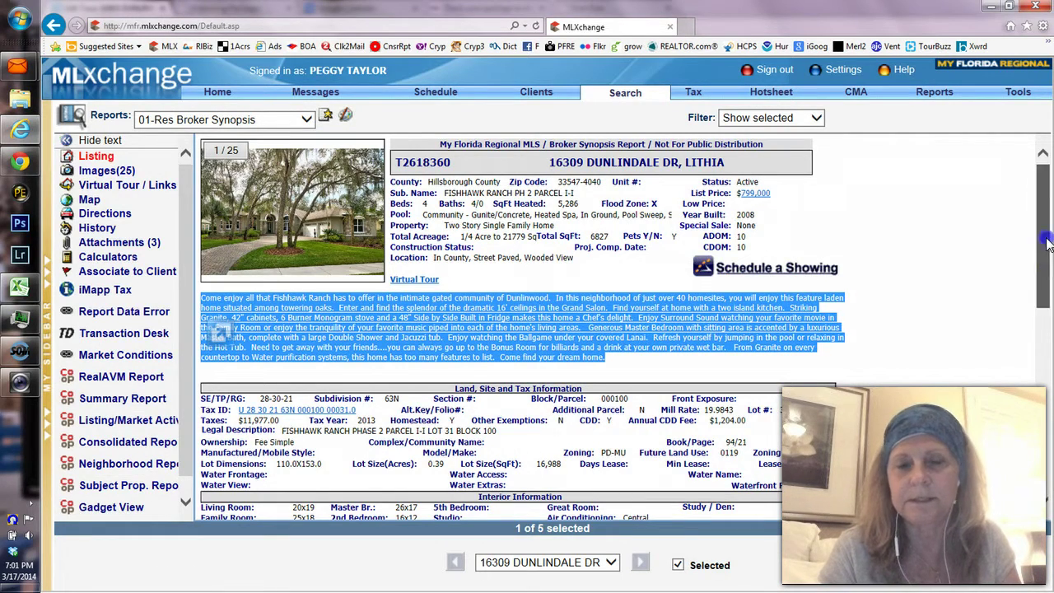
left_click_drag(1046, 242, 1036, 220)
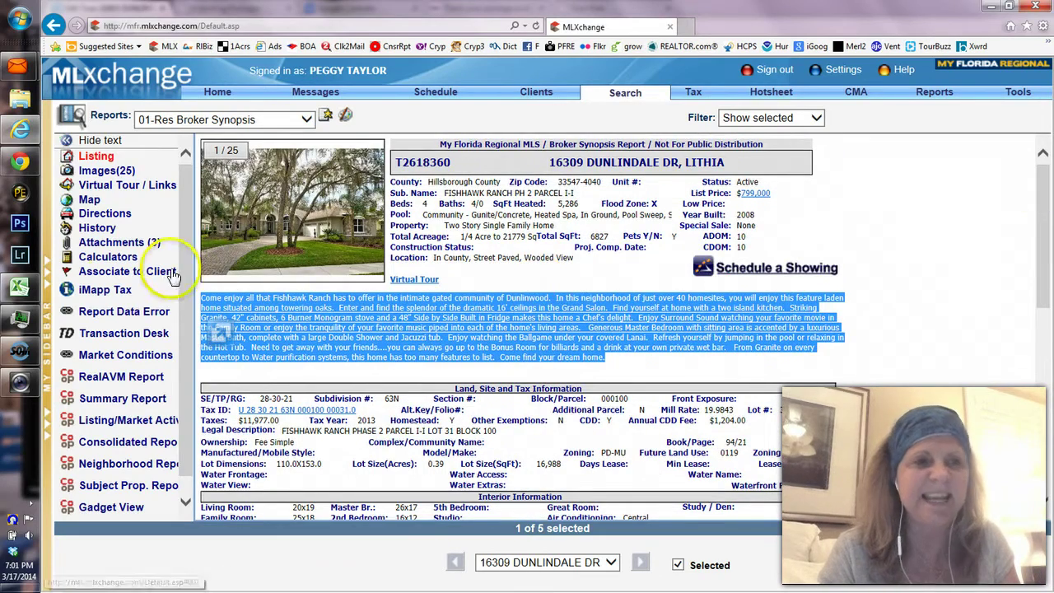
left_click(21, 165)
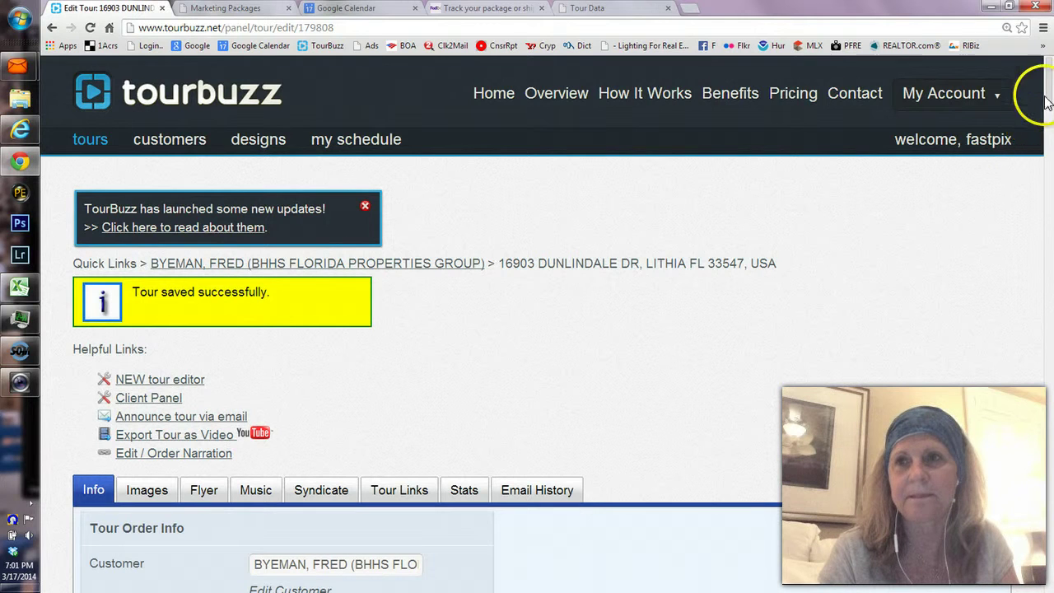
left_click_drag(1048, 99, 1050, 158)
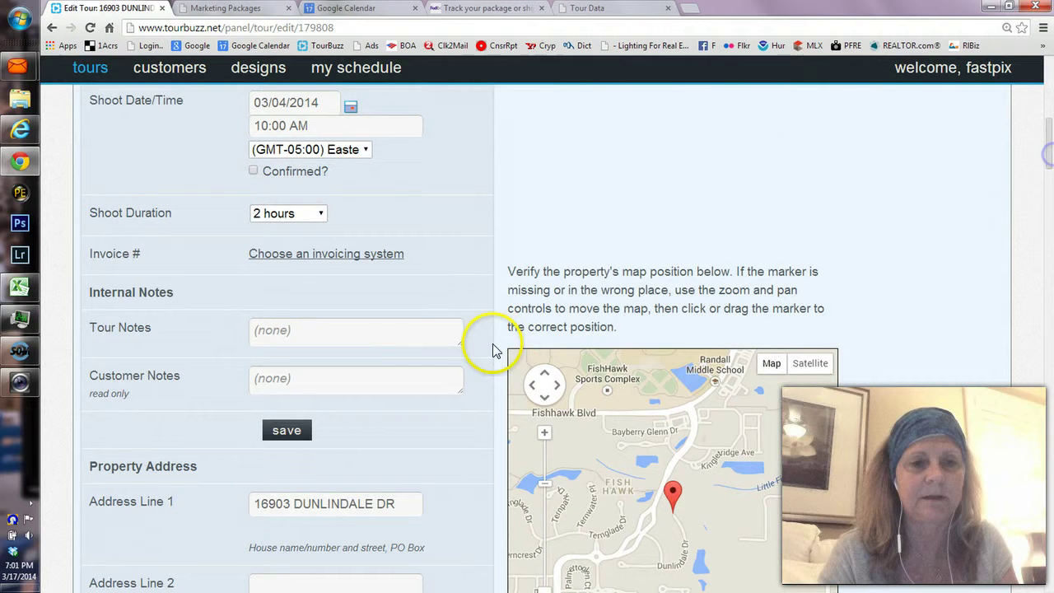
Correct the street number to 16309, let street view follow the map, and save the tour.
left_click(290, 502)
key("BackSpace")
key("BackSpace")
key("BackSpace")
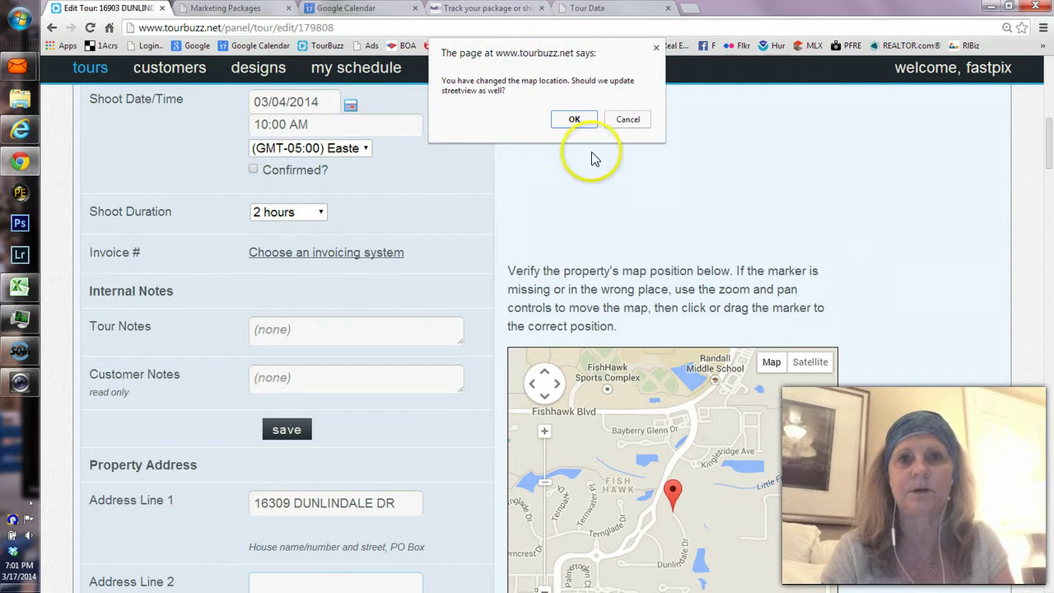
left_click(579, 120)
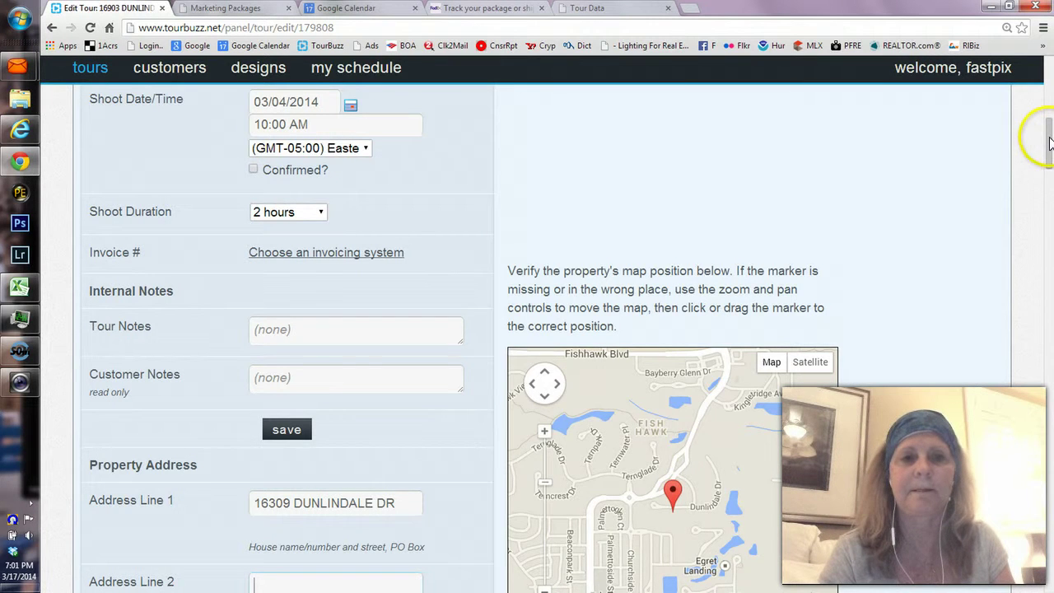
left_click_drag(1051, 145, 1050, 568)
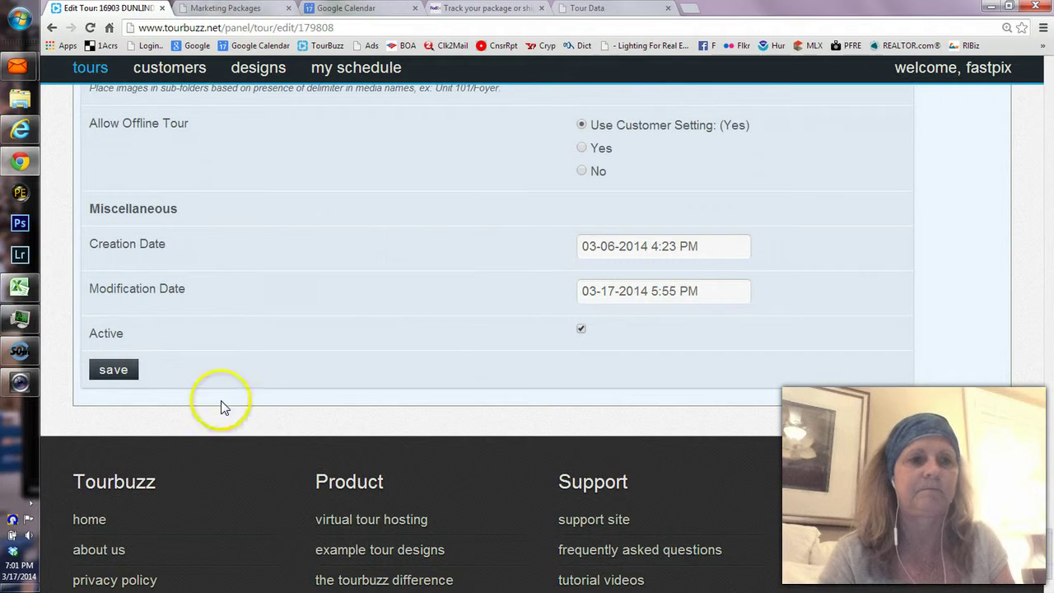
left_click(124, 370)
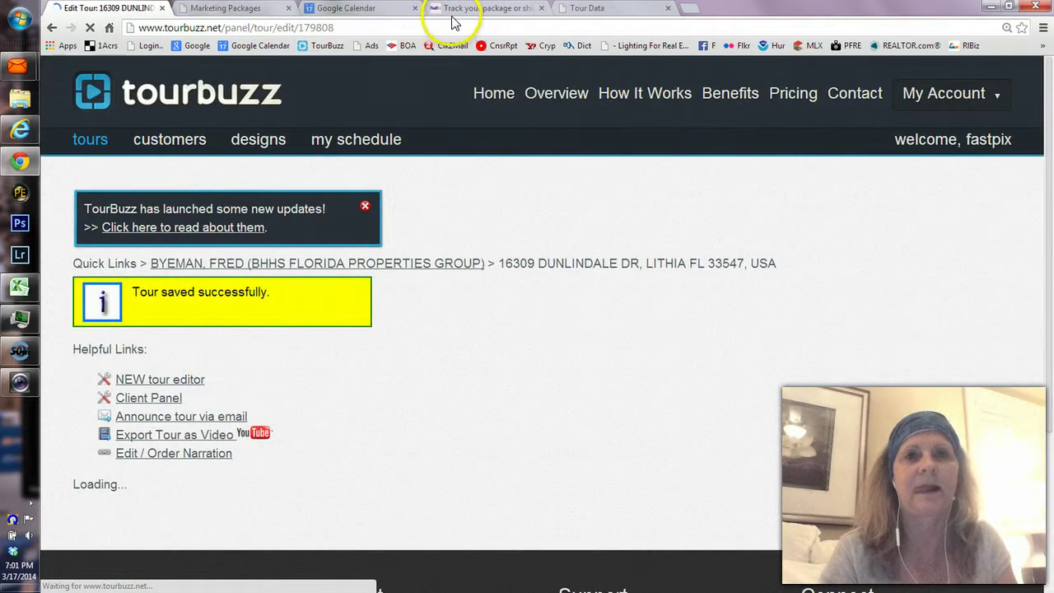
Skip the marketing package and change the Neybor listing's house number to 16309, then save.
left_click(249, 10)
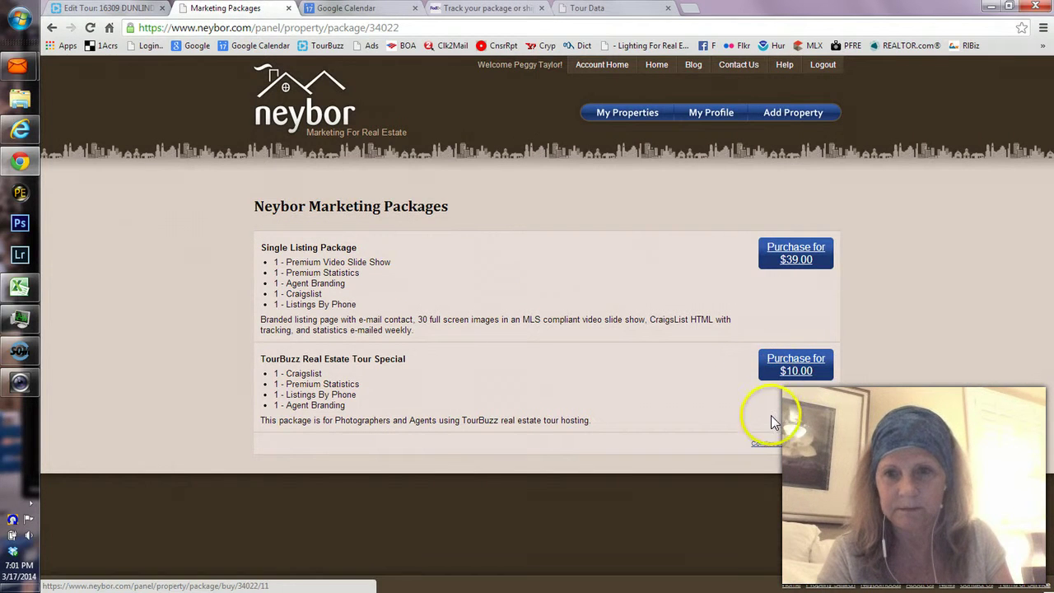
left_click(768, 444)
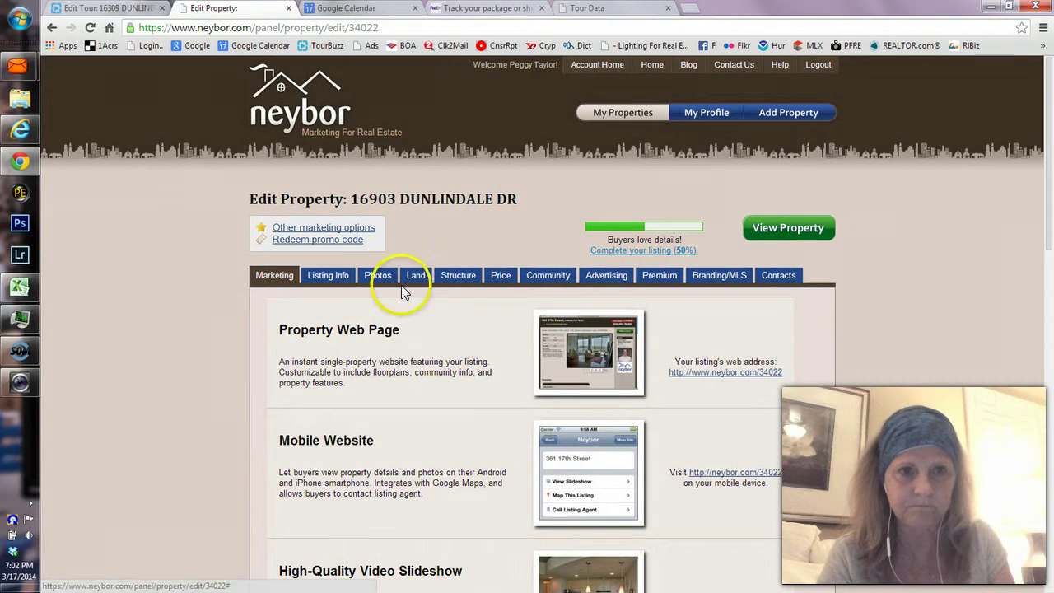
left_click(346, 277)
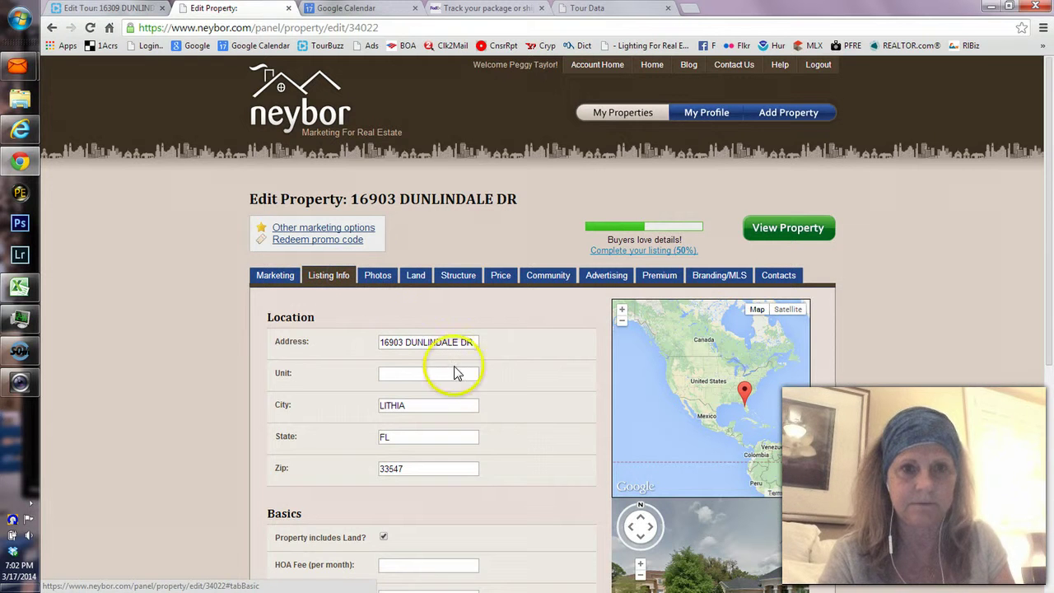
left_click_drag(1038, 89, 1049, 232)
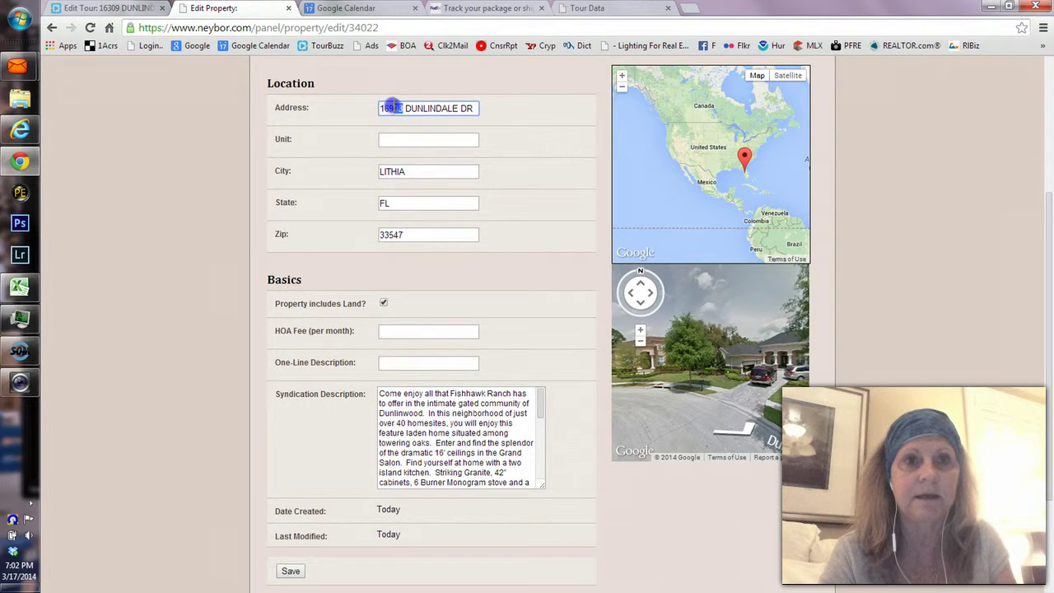
double_click(392, 103)
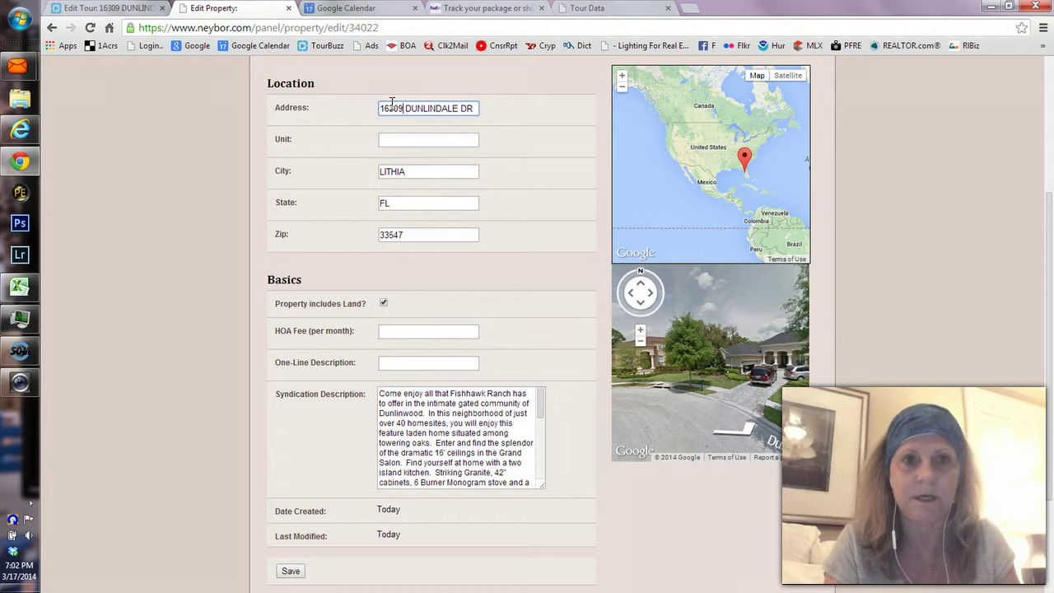
key("Tab")
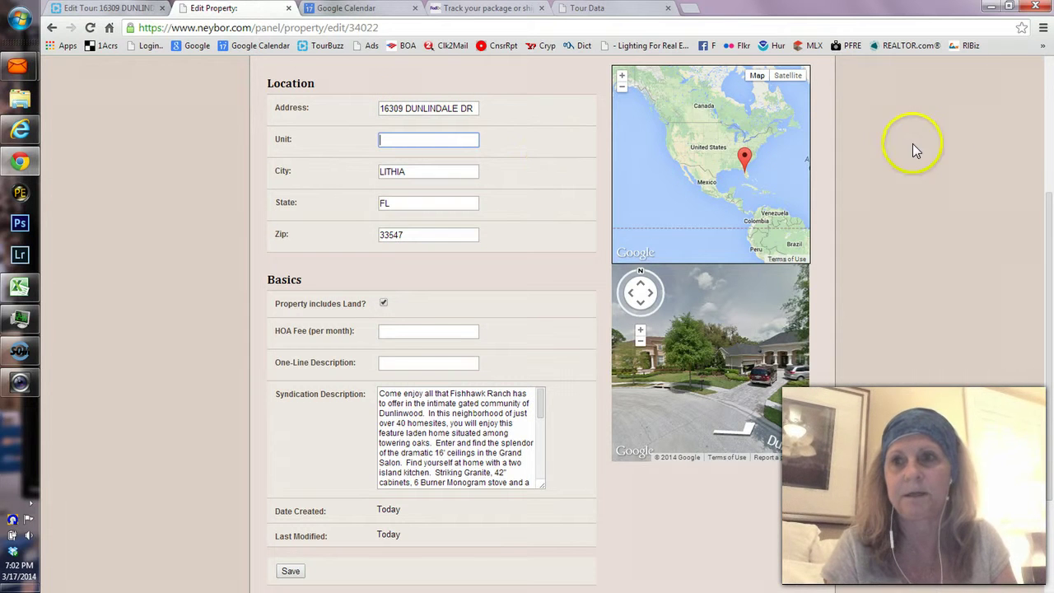
left_click_drag(1046, 202, 1046, 307)
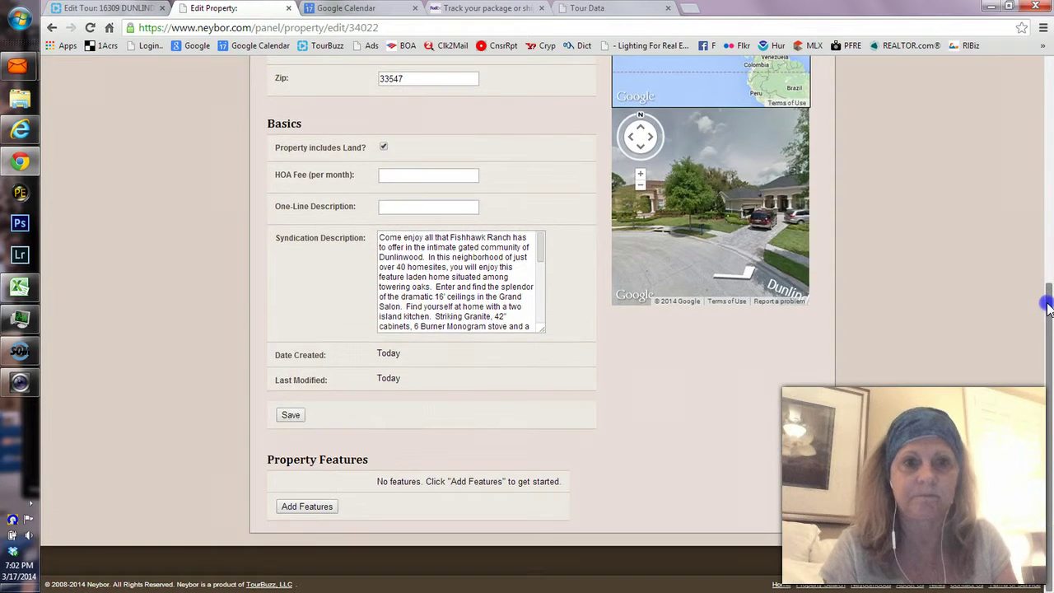
left_click(293, 415)
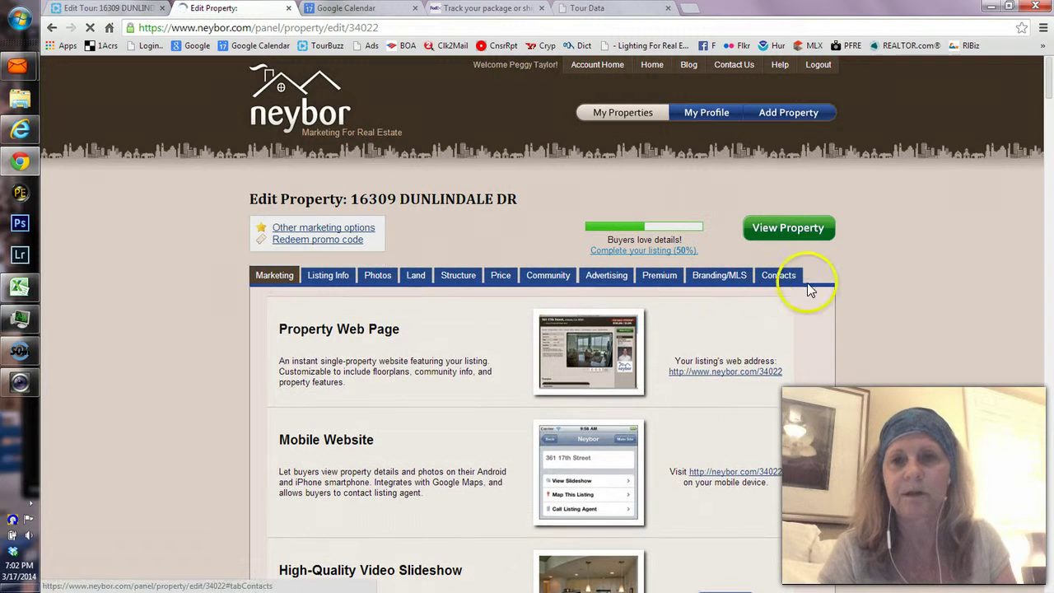
left_click(806, 283)
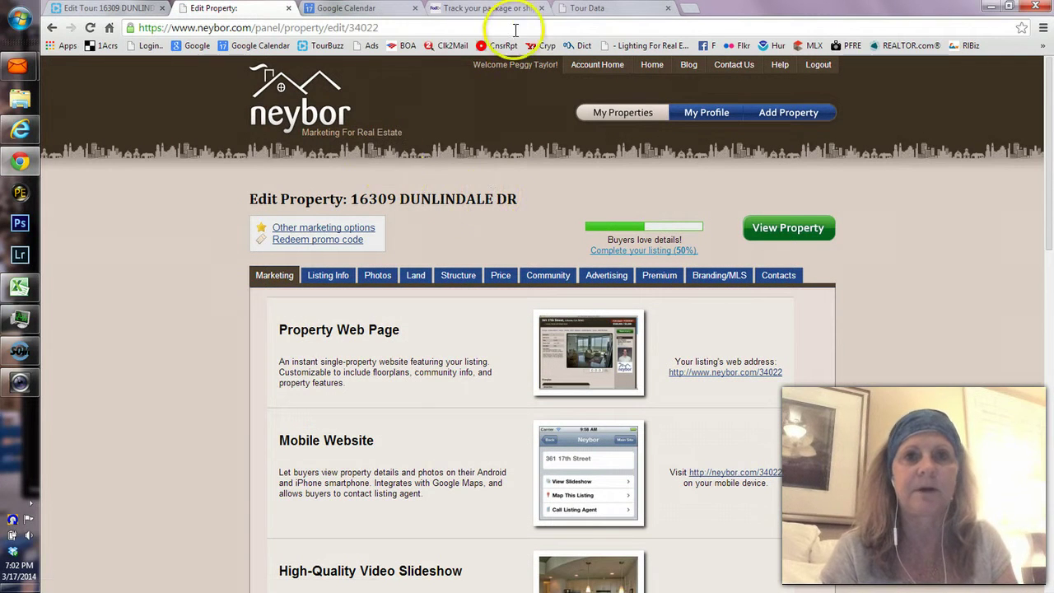
left_click(590, 8)
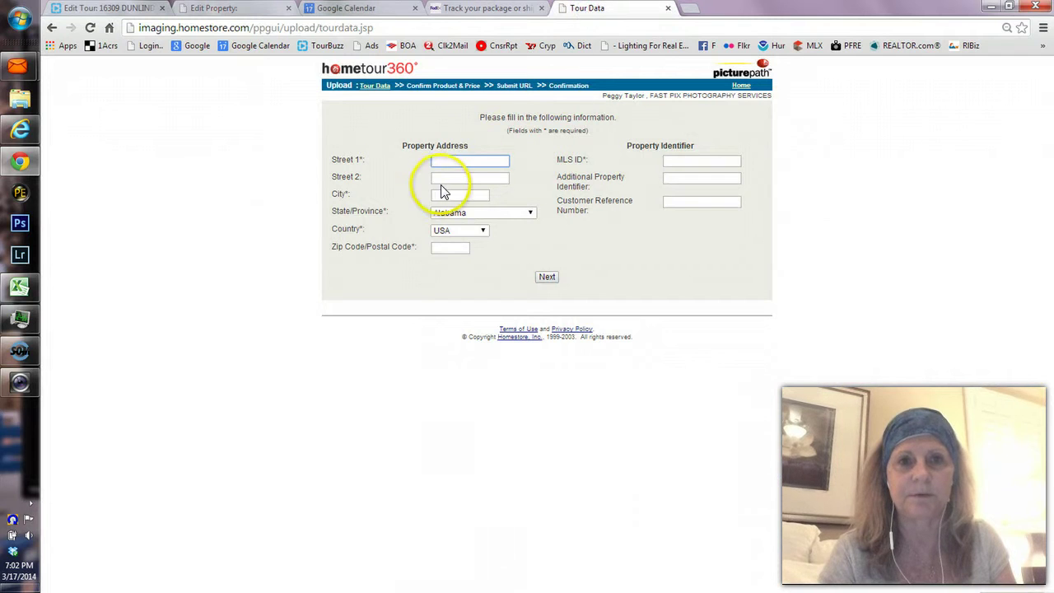
left_click(441, 162)
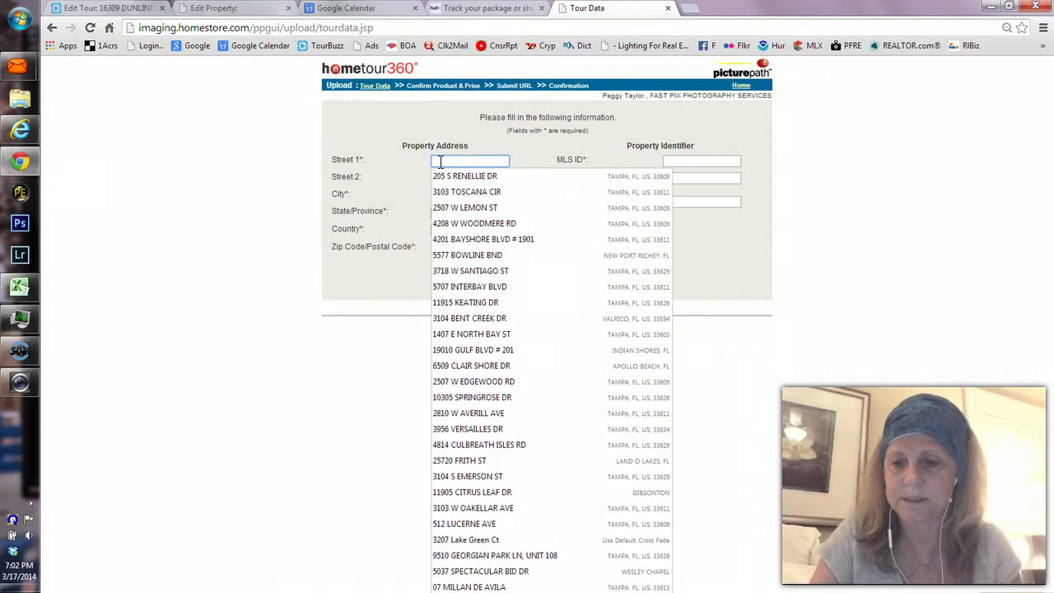
type("16309")
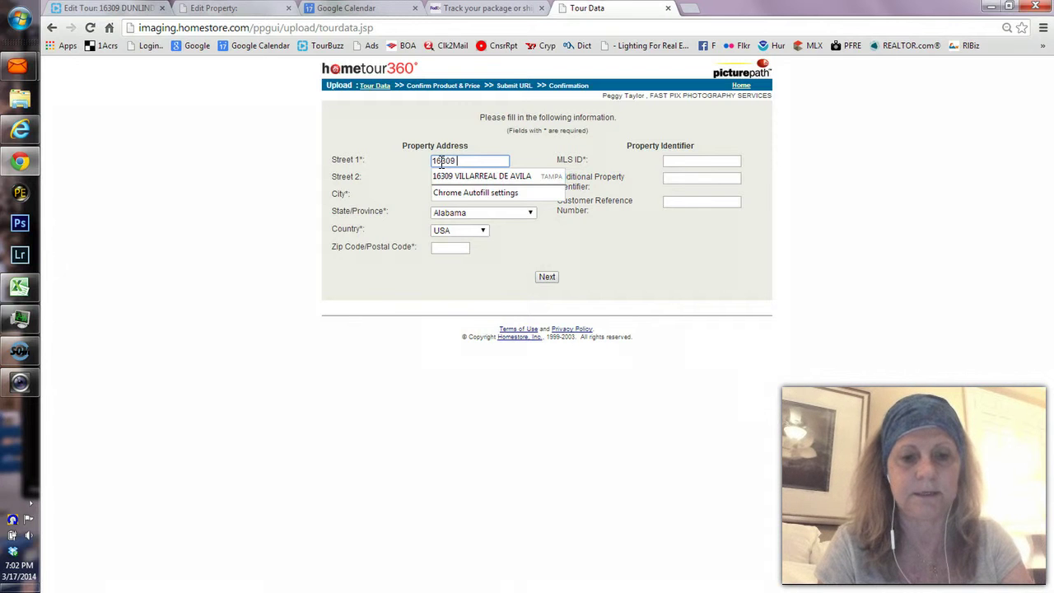
type(" DUNLIND")
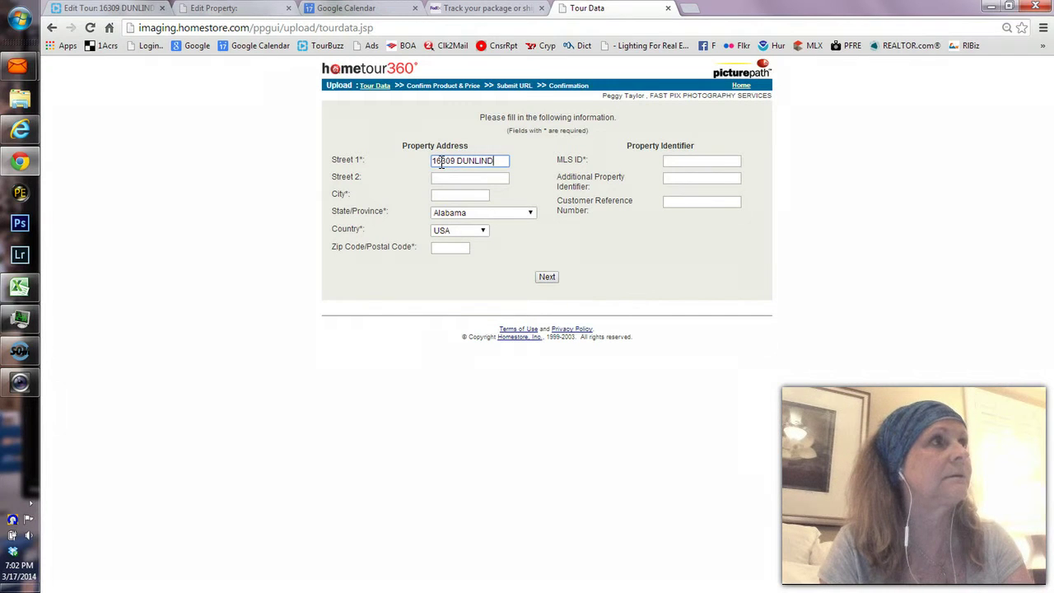
type("ALE")
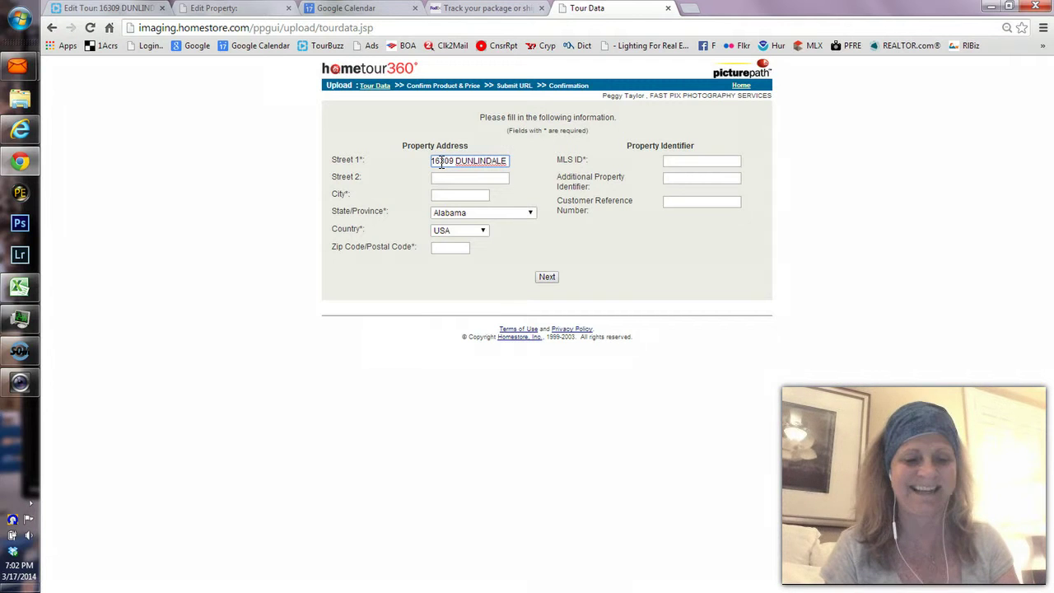
key("alt+Tab")
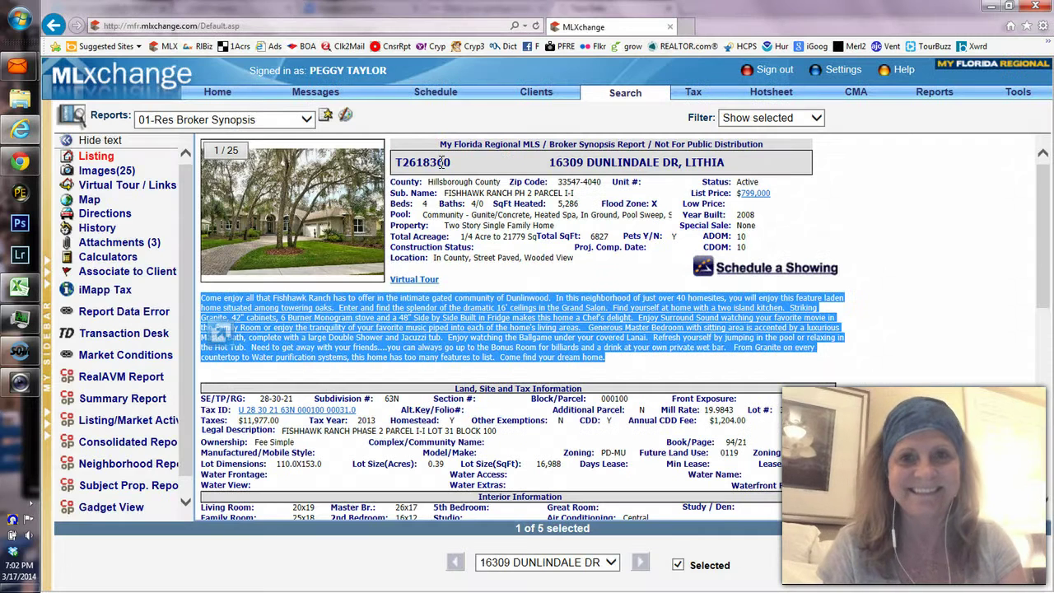
key("alt+Tab")
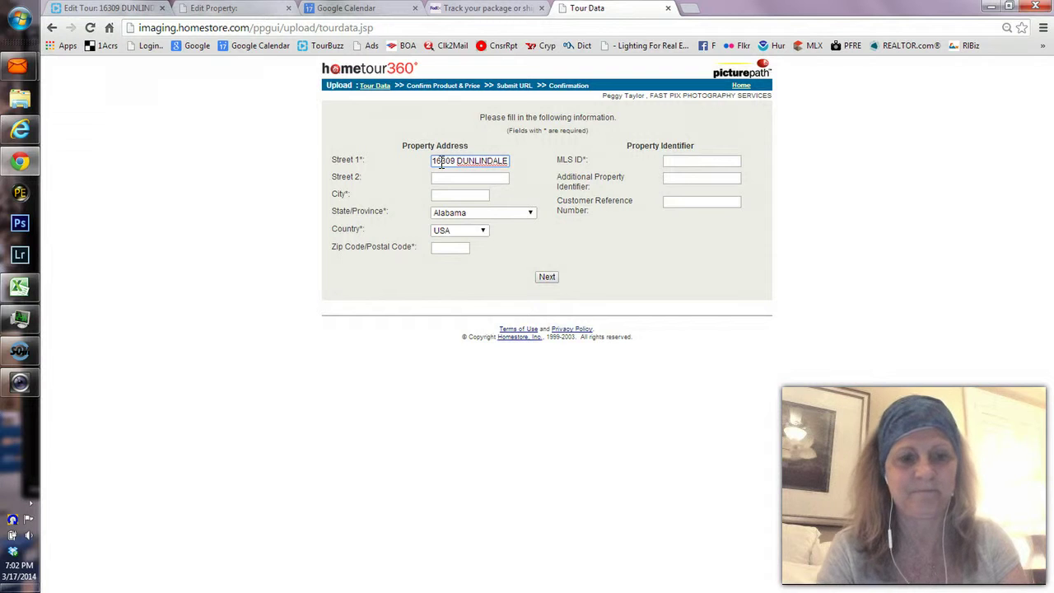
key("ctrl+a")
key("Tab")
key("Tab")
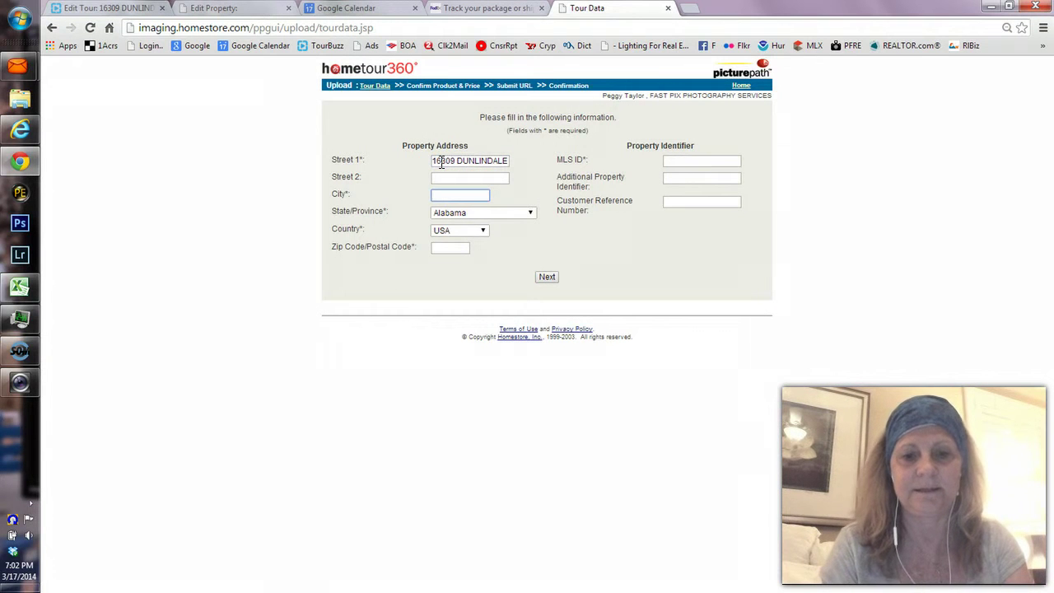
Fill in city LITHIA, state Florida and zip code 33547.
type("LITHIAQ")
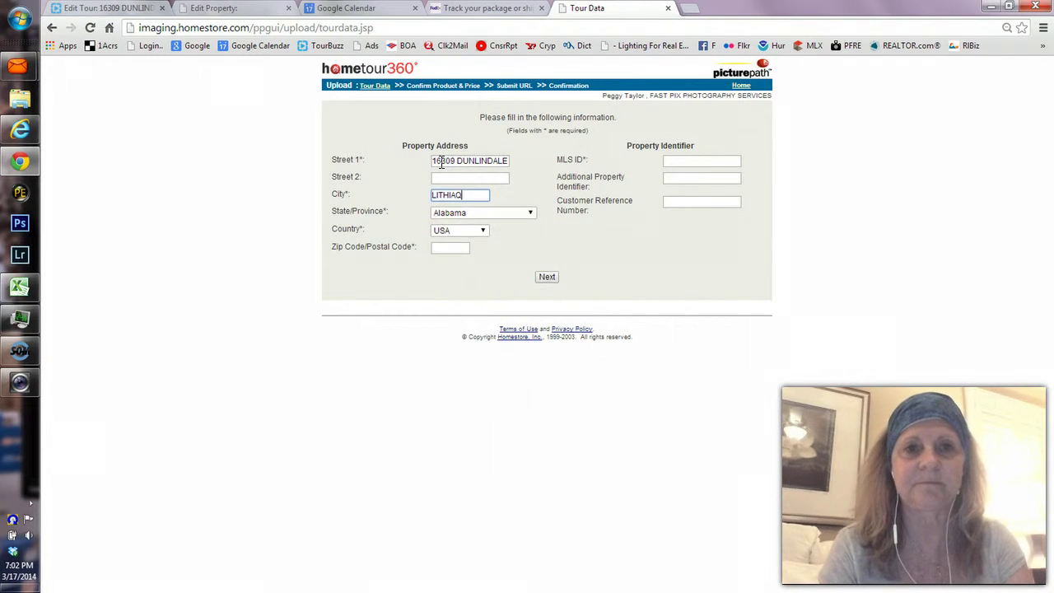
key("BackSpace")
key("Tab")
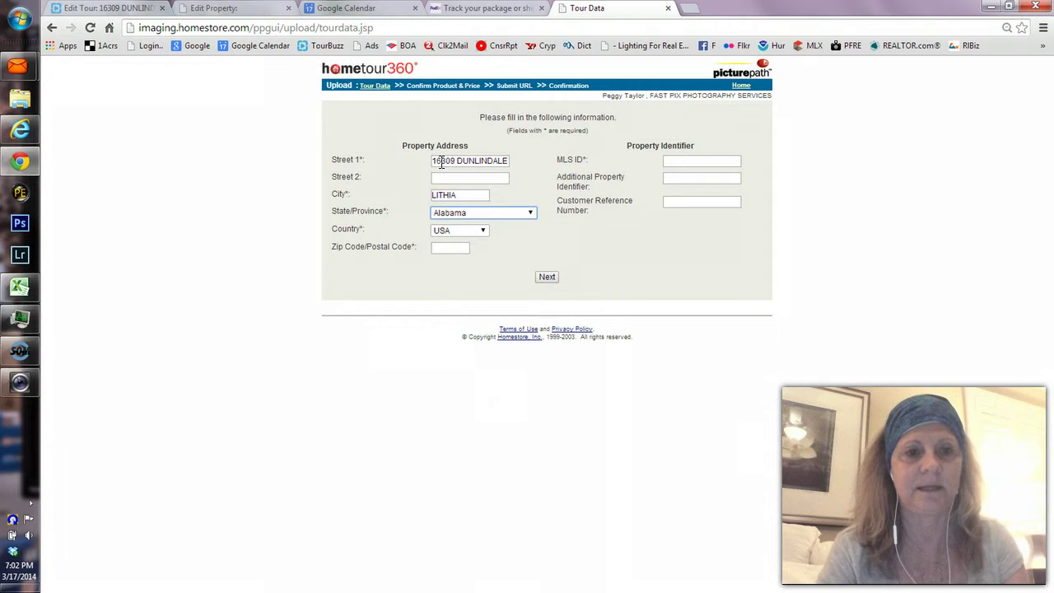
key("f")
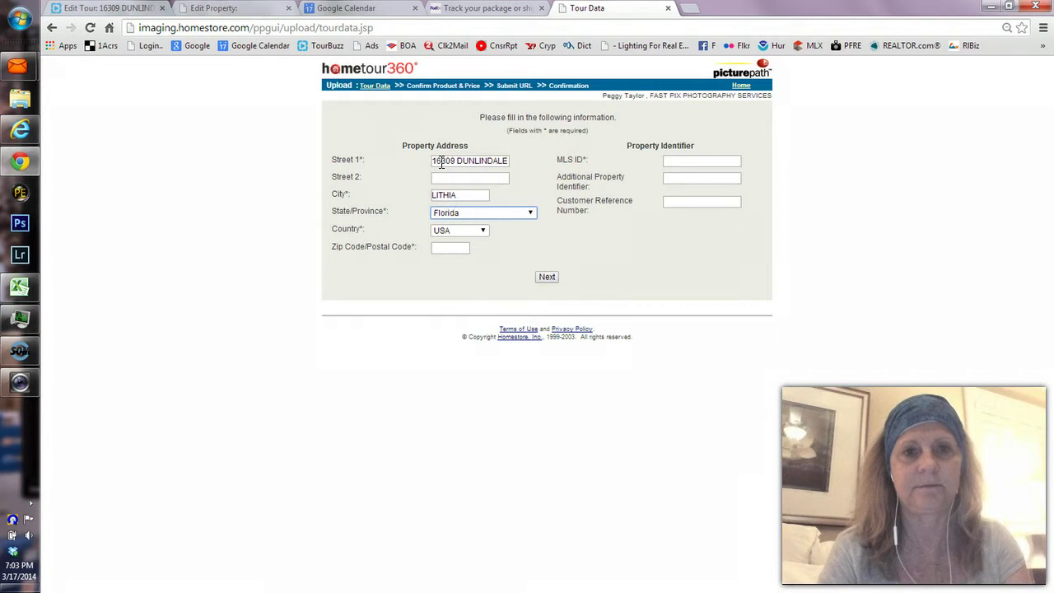
key("Tab")
key("Tab")
key("alt+Tab")
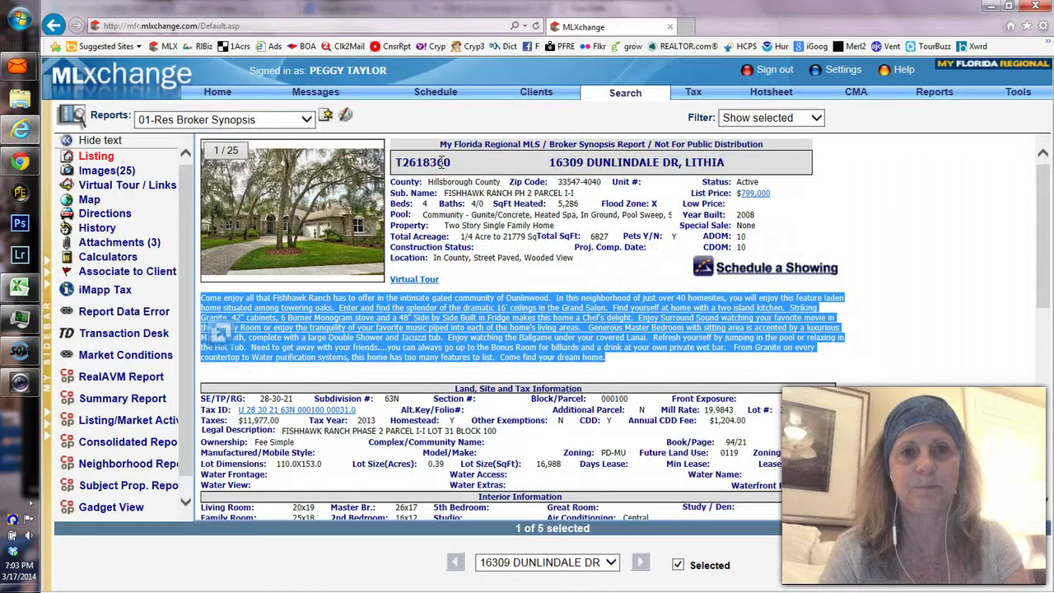
key("alt+Tab")
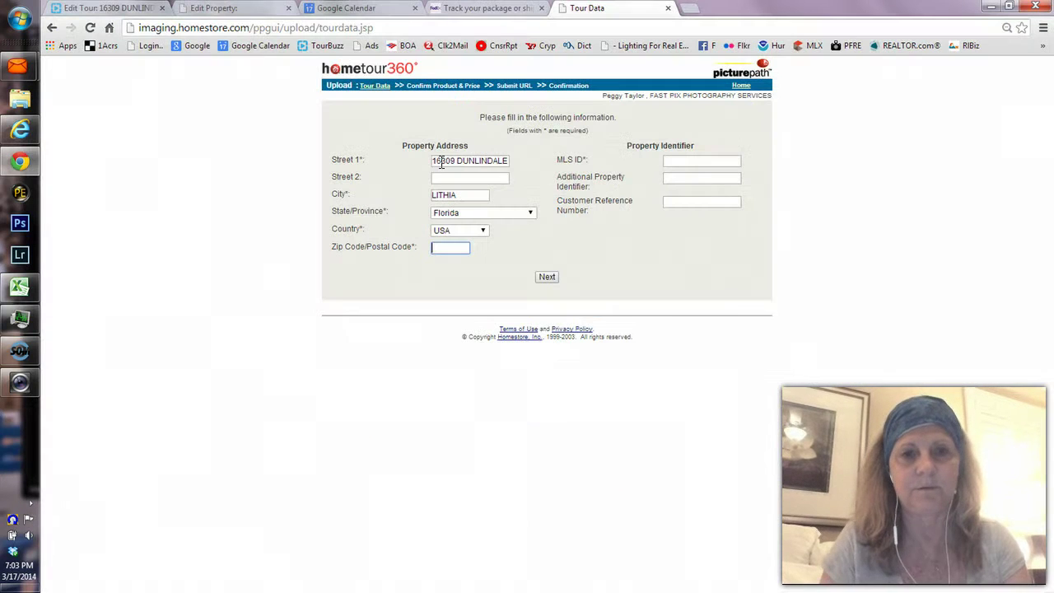
type("33547")
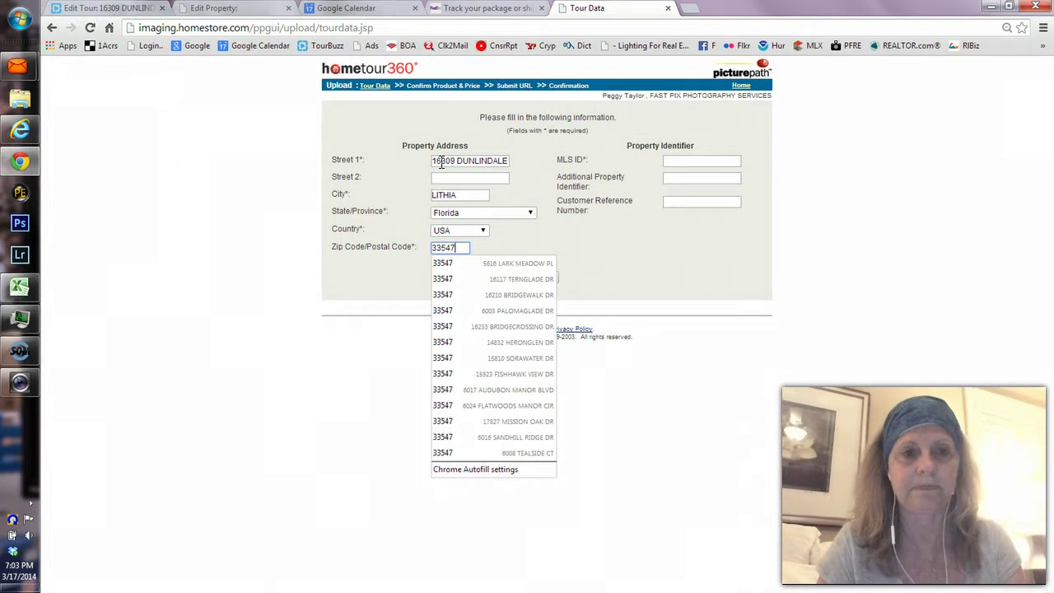
key("Tab")
Copy MLS number T2618360 from MLXchange into the MLS ID field and submit the form.
key("alt+Tab")
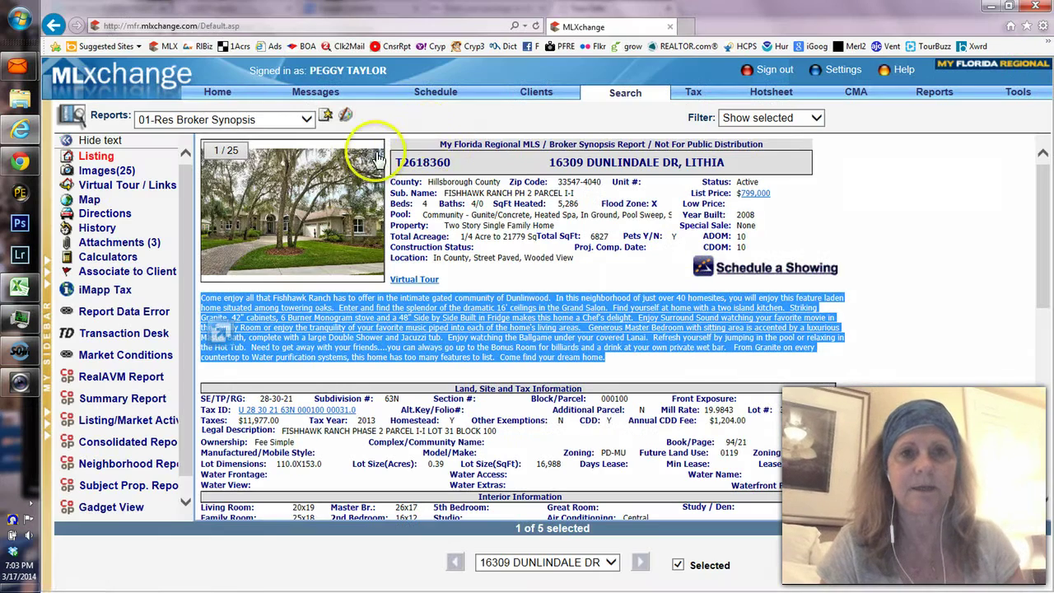
double_click(434, 163)
key("ctrl+c")
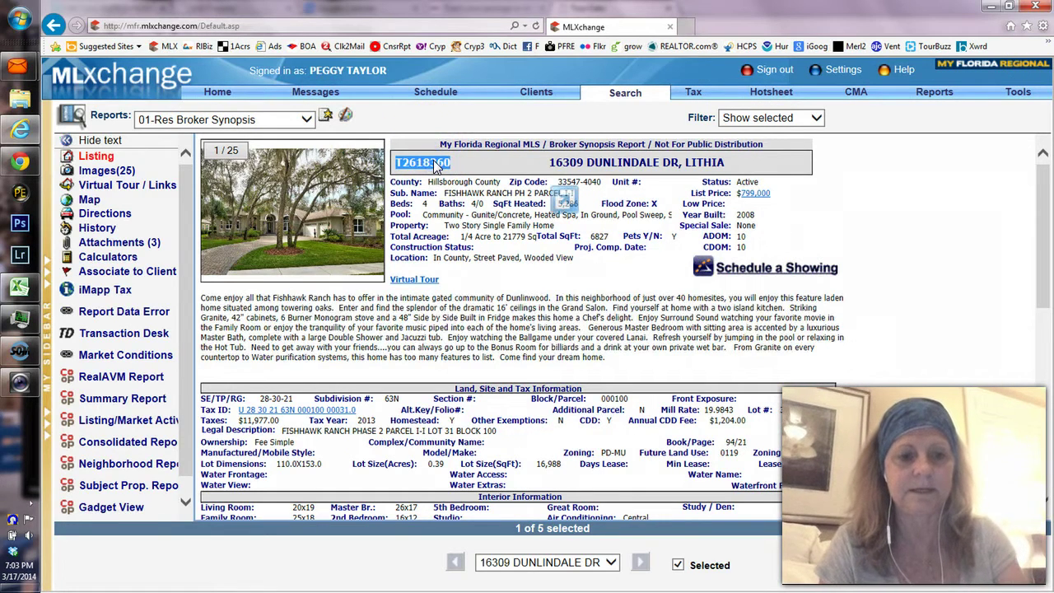
key("alt+Tab")
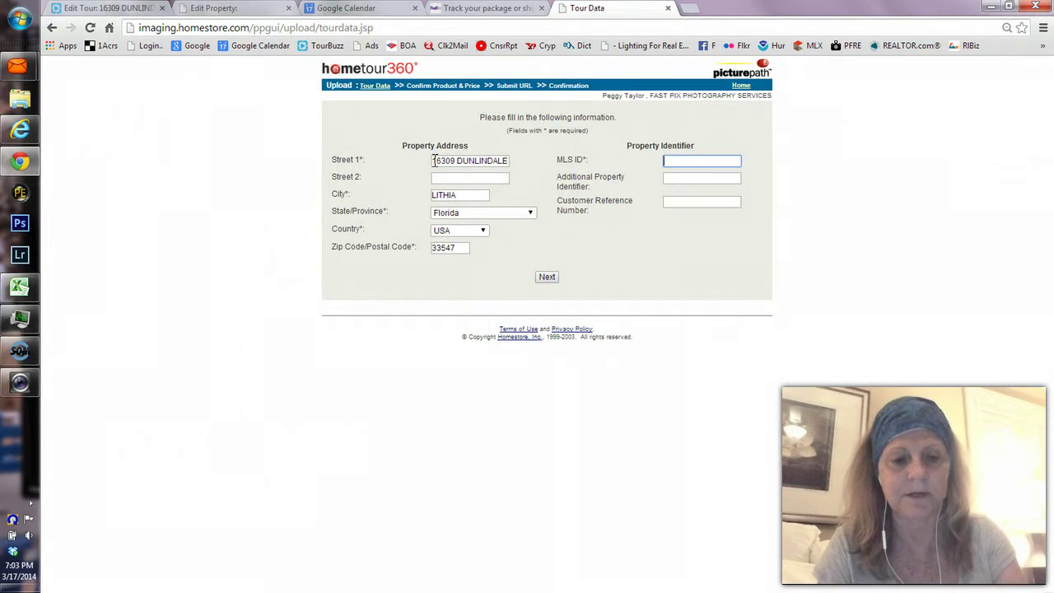
key("ctrl+v")
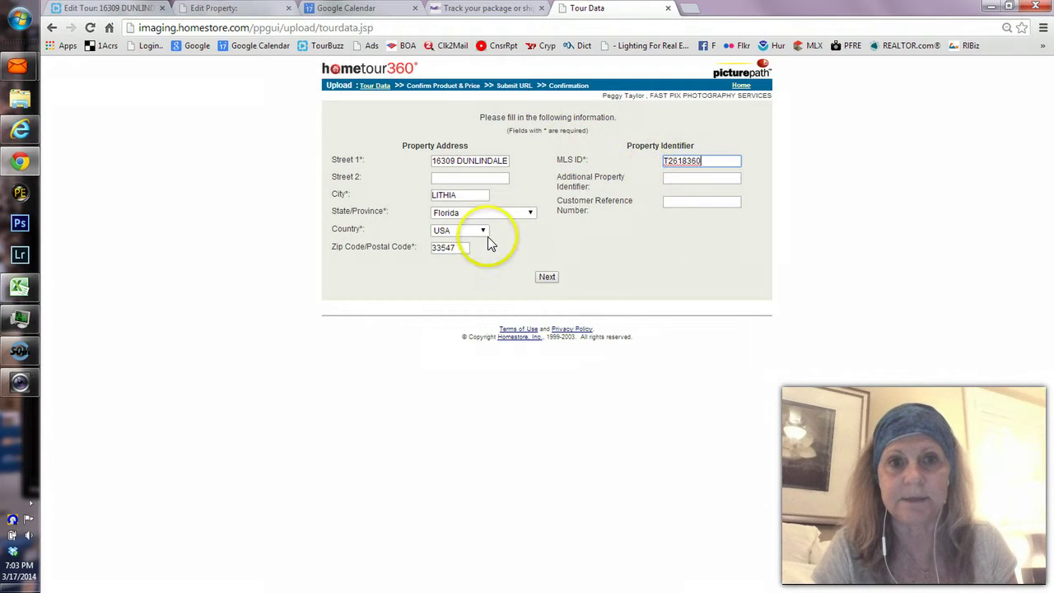
left_click(547, 277)
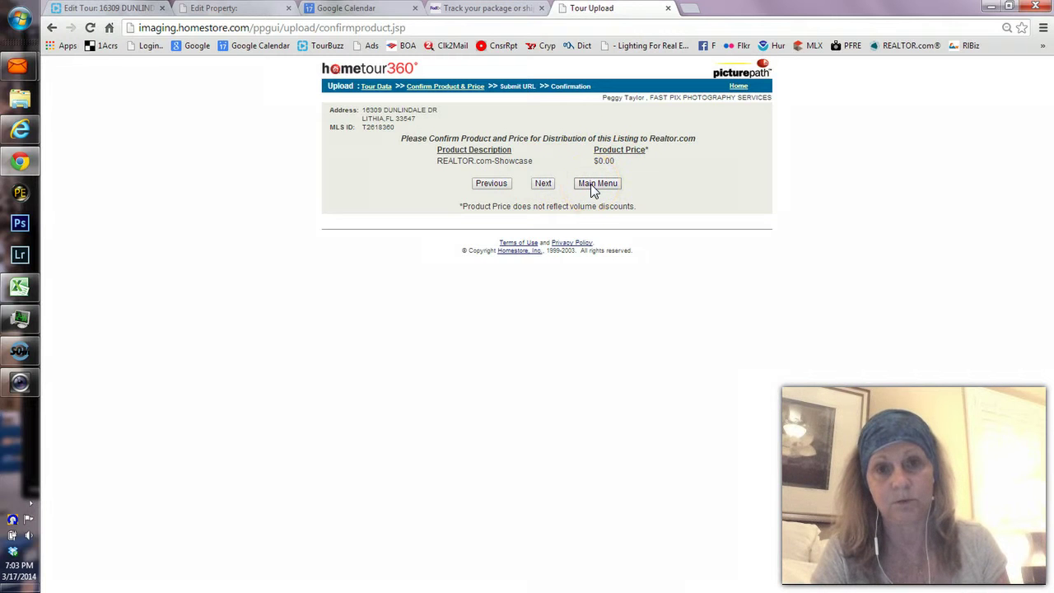
Confirm the REALTOR.com-Showcase product at $0.00 and continue to the Submit URL step.
left_click(549, 188)
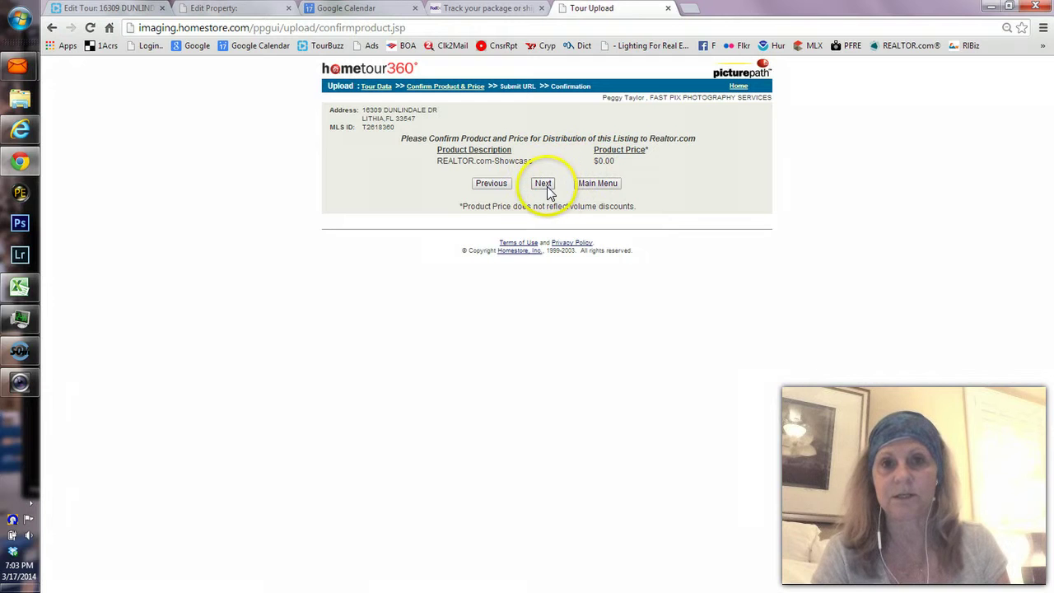
left_click(549, 190)
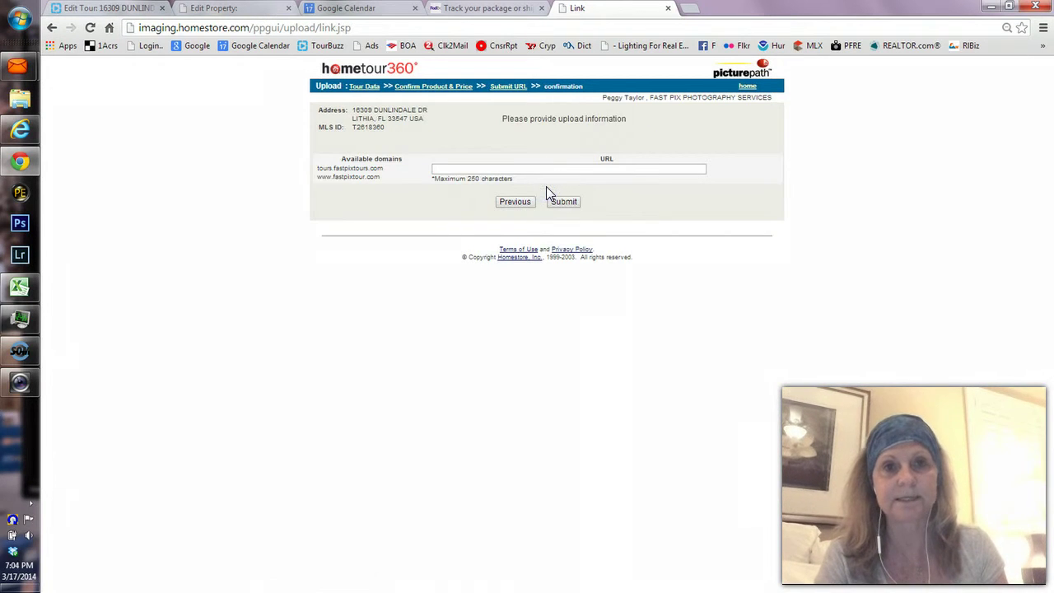
left_click(529, 169)
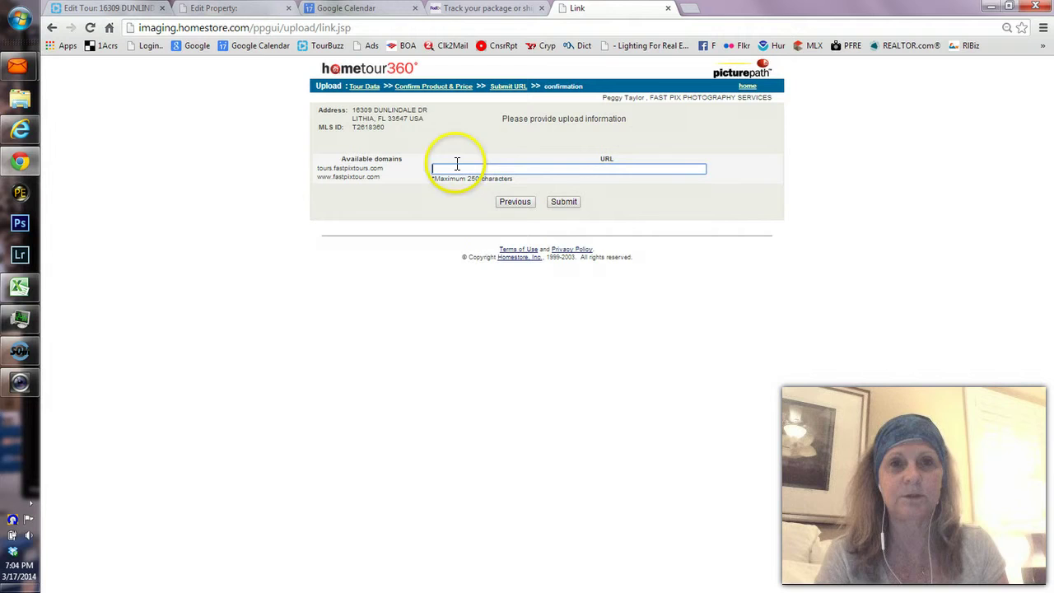
left_click(25, 163)
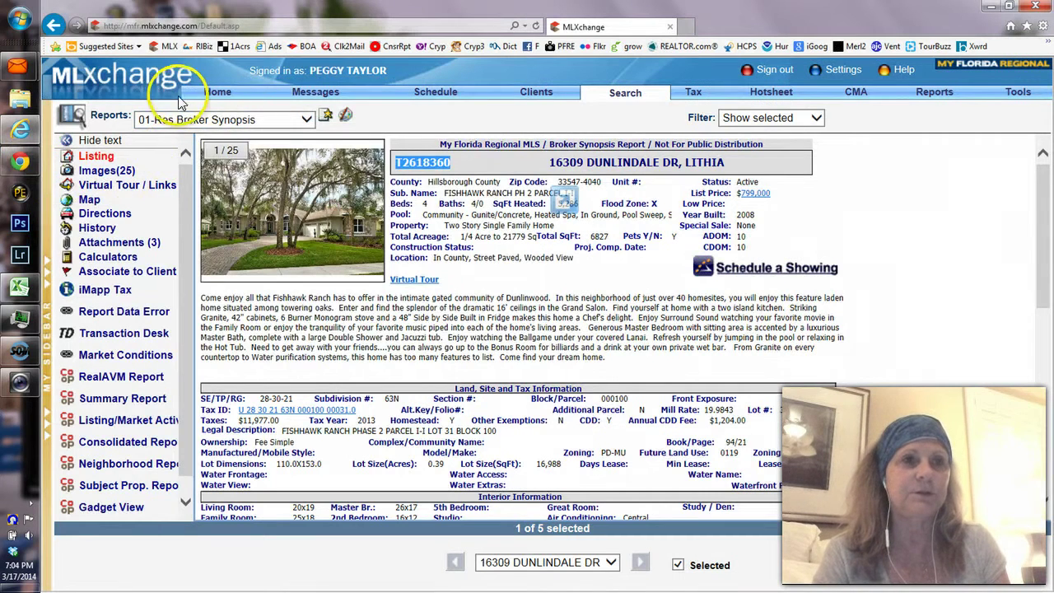
left_click(23, 161)
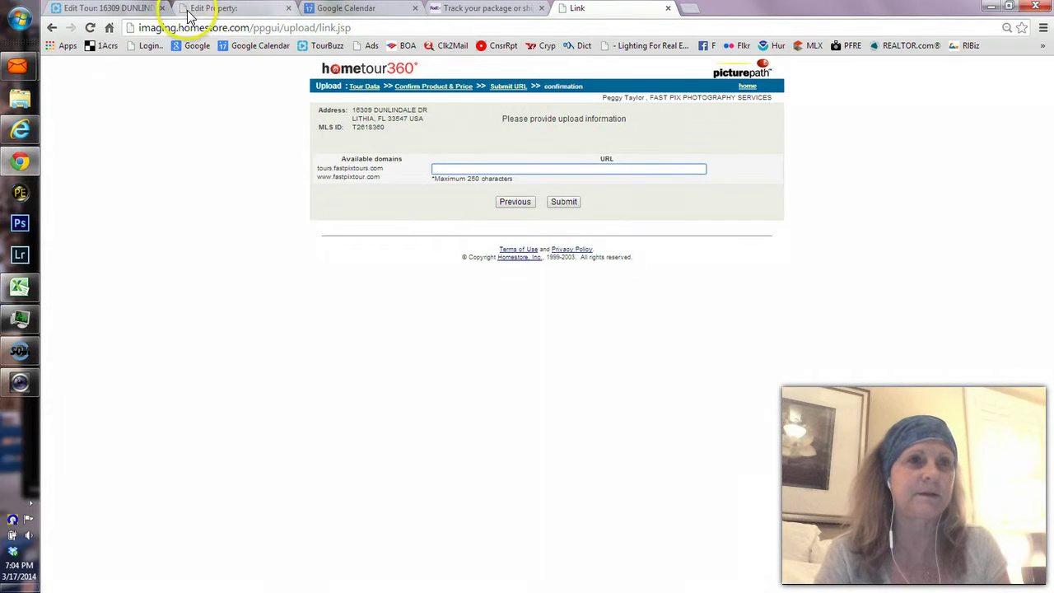
left_click(145, 12)
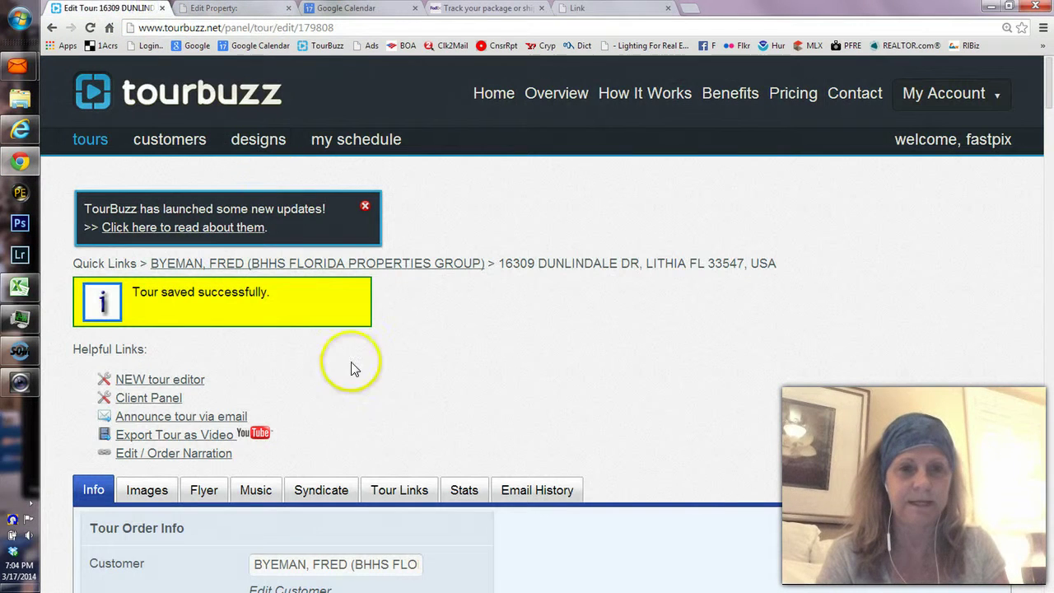
left_click(404, 491)
left_click_drag(1047, 186, 1047, 326)
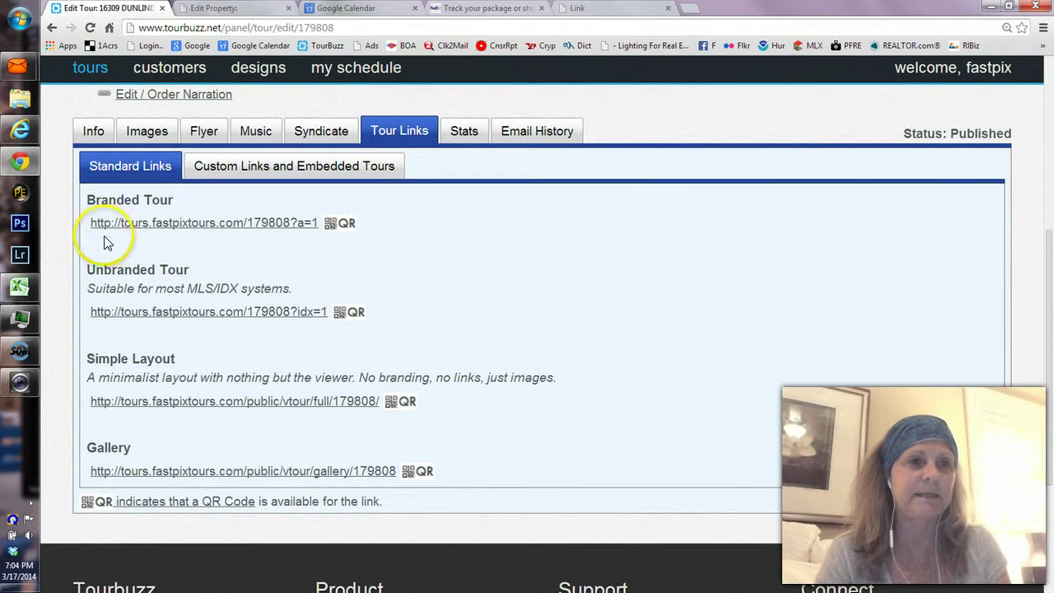
left_click_drag(105, 231, 321, 236)
key("ctrl+c")
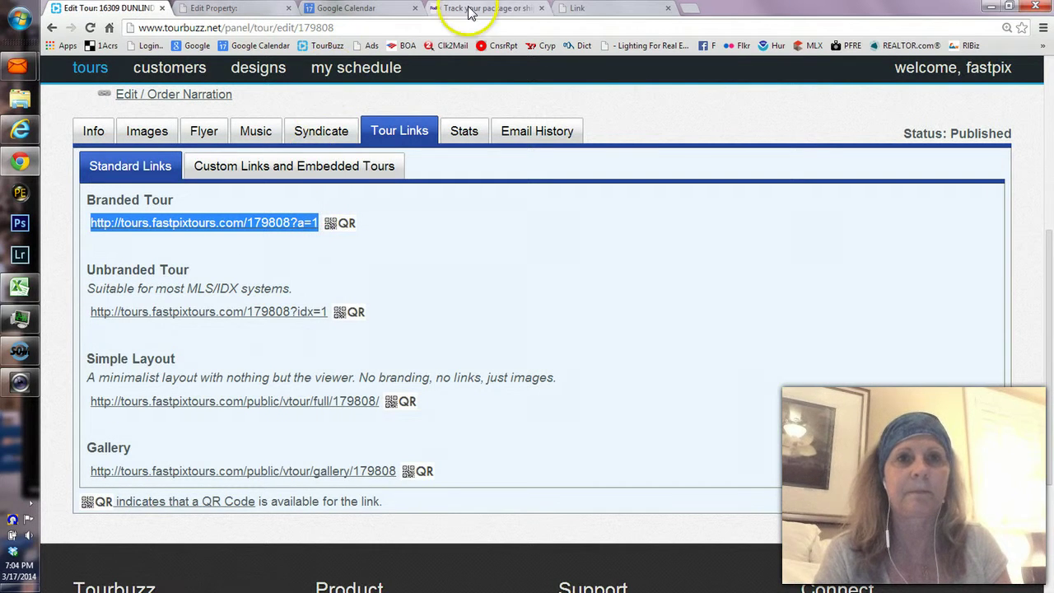
left_click(580, 10)
key("ctrl+v")
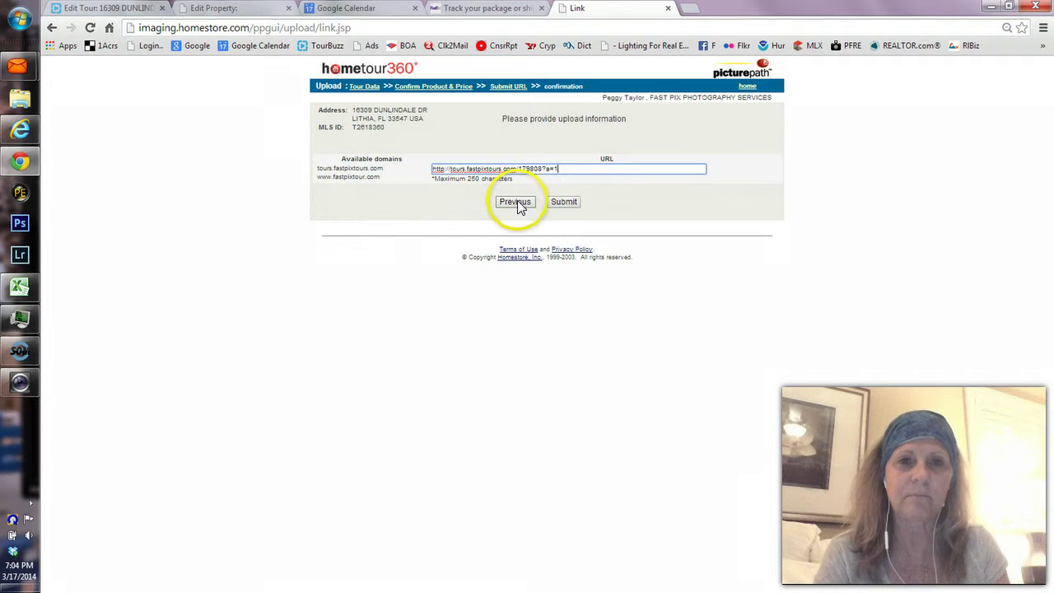
Submit the branded tour URL and get the Successful Upload page with its order number.
left_click(563, 202)
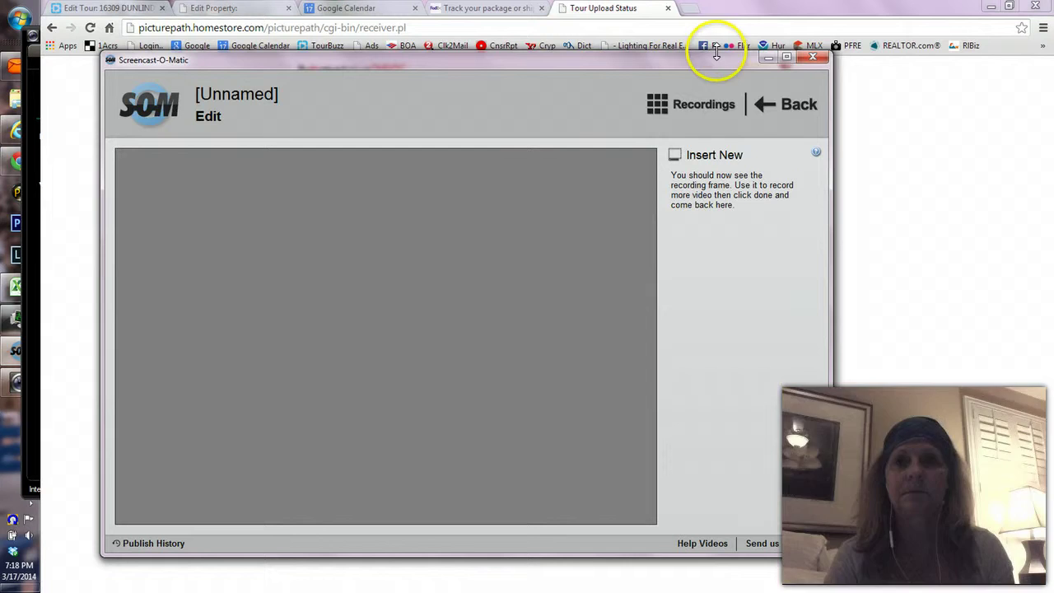
left_click(767, 58)
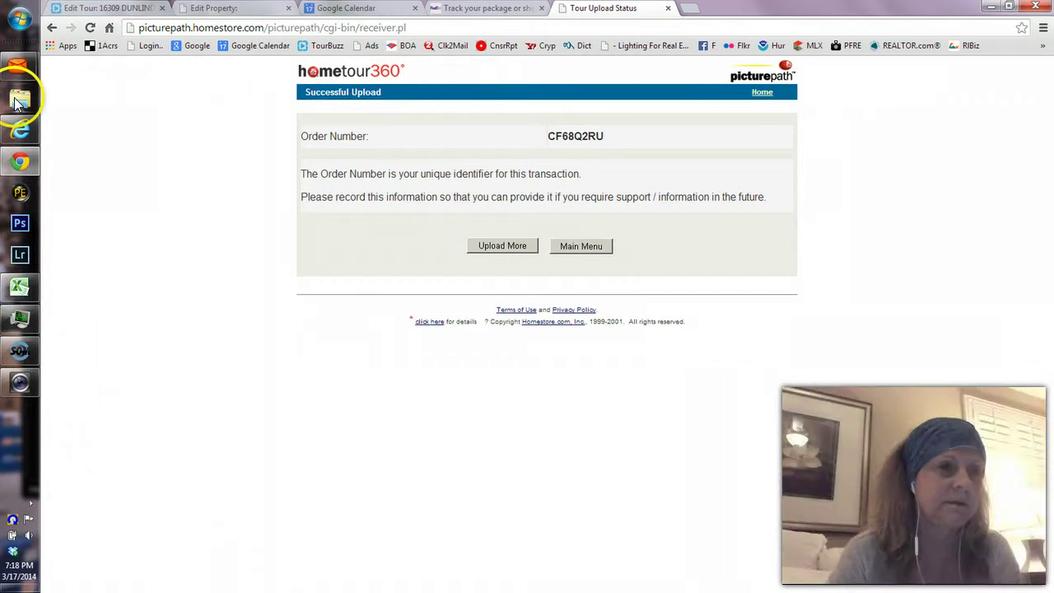
Remove the fill colour from cell L114 on the Dunlindale row of FASTPIX PAY 2014.
left_click(21, 288)
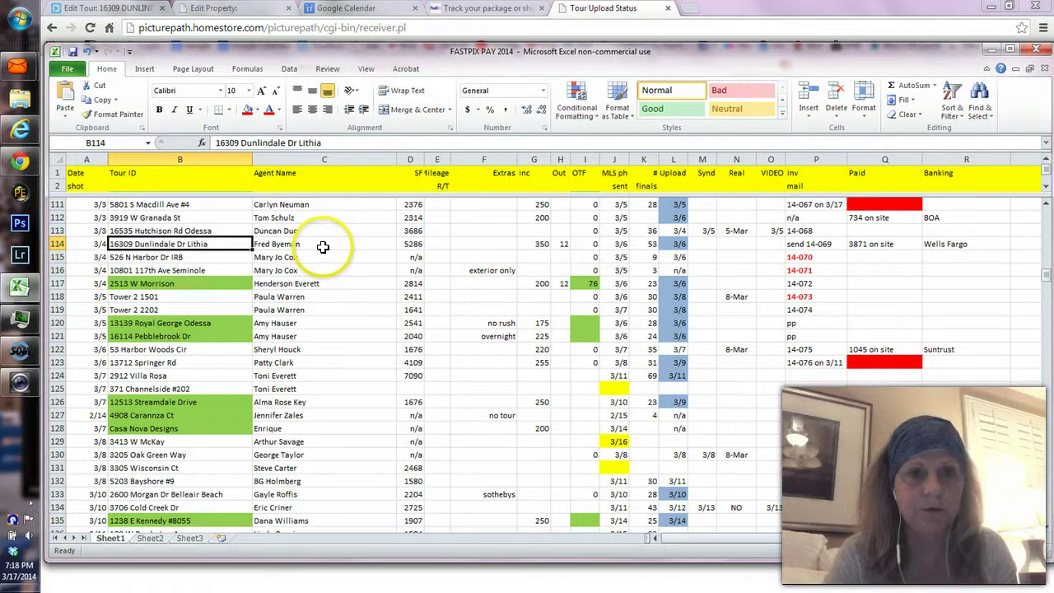
key("Right")
key("Right")
key("Right")
key("Right")
key("Right")
key("Right")
key("Right")
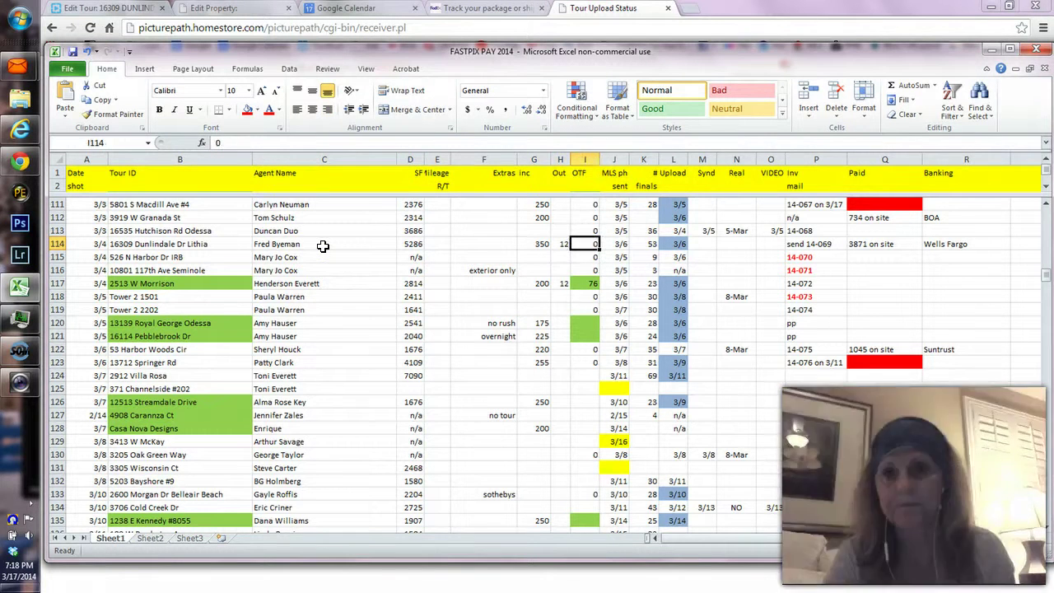
key("Right")
key("Right")
key("Right")
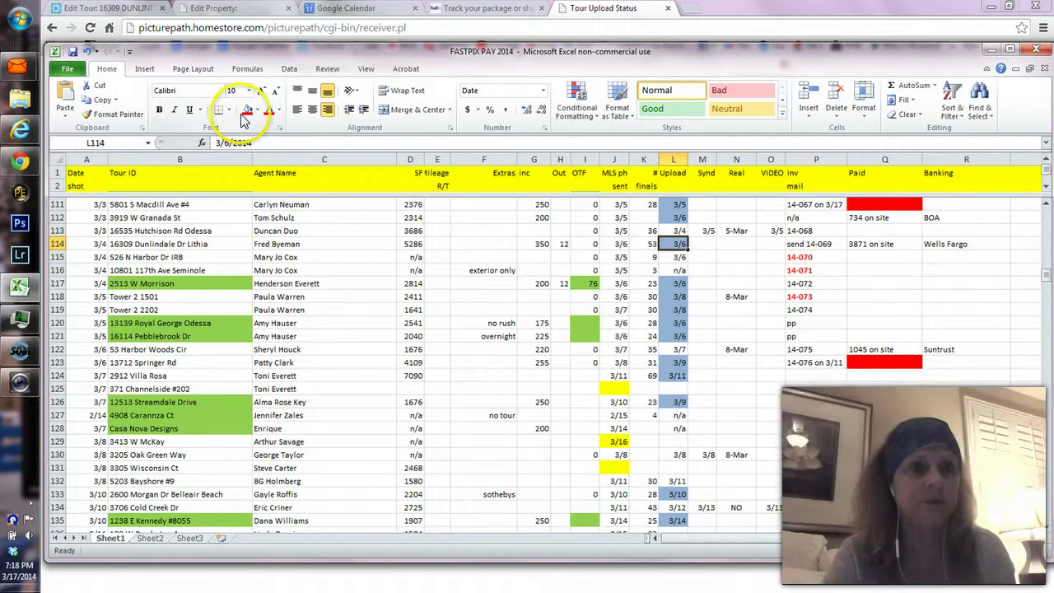
left_click(257, 111)
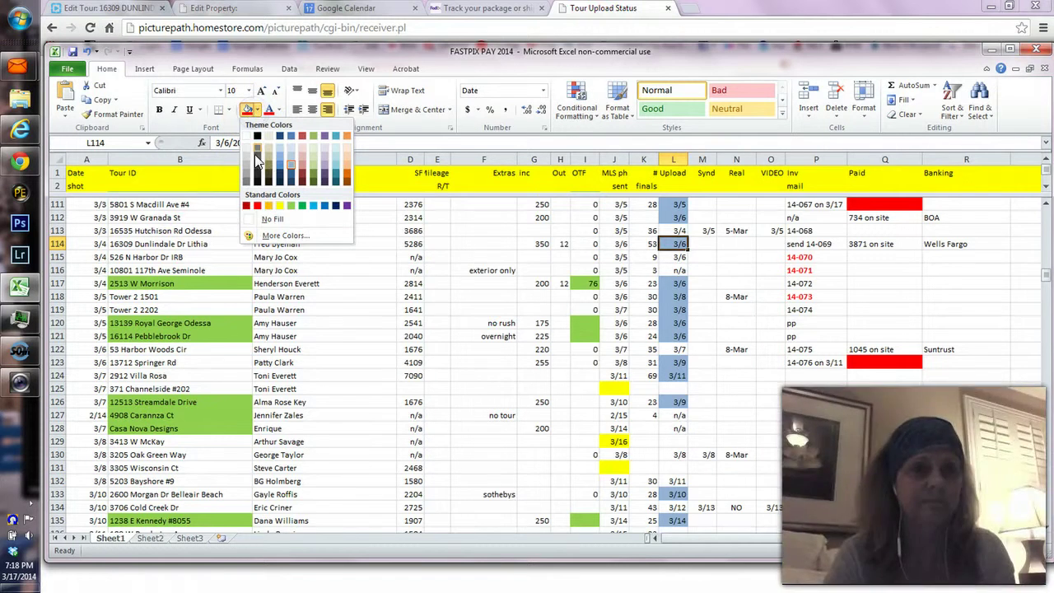
left_click(276, 219)
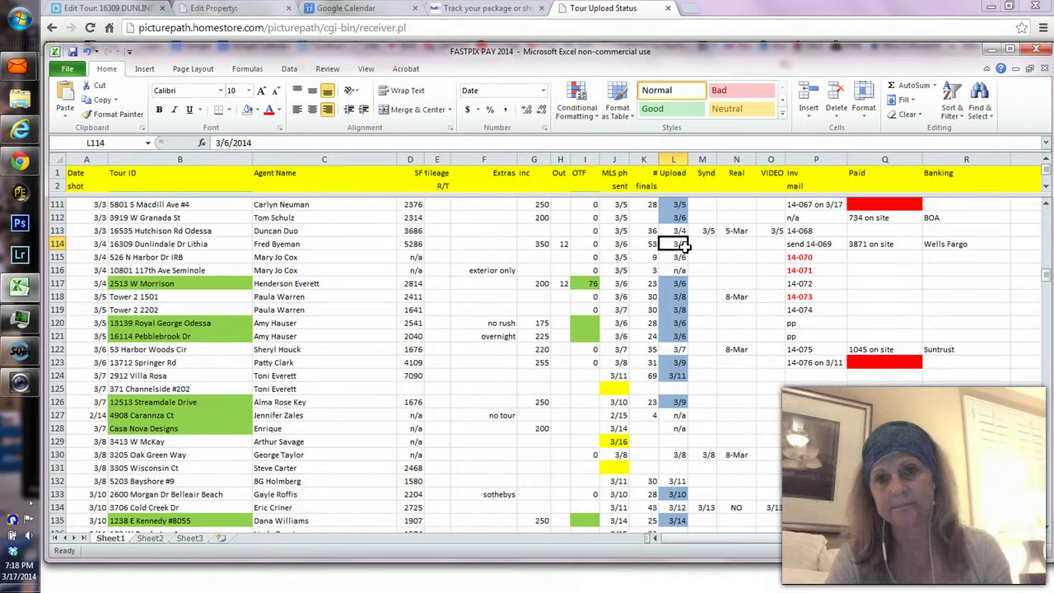
Enter 3/17 in M114 (Synd) and N114 (Real).
left_click(698, 245)
type("3")
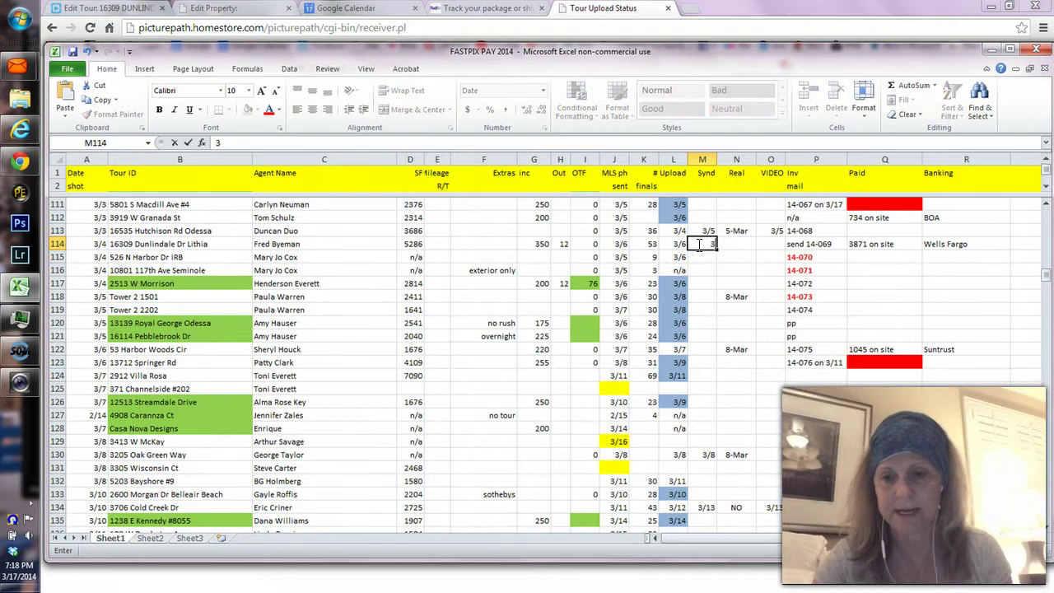
type("/17")
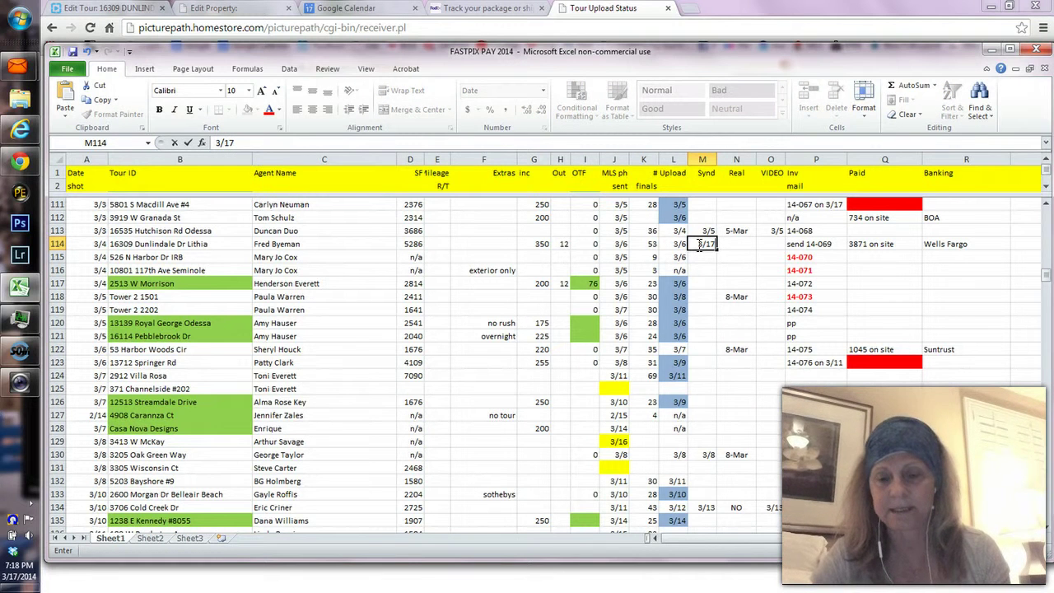
key("Tab")
type("3")
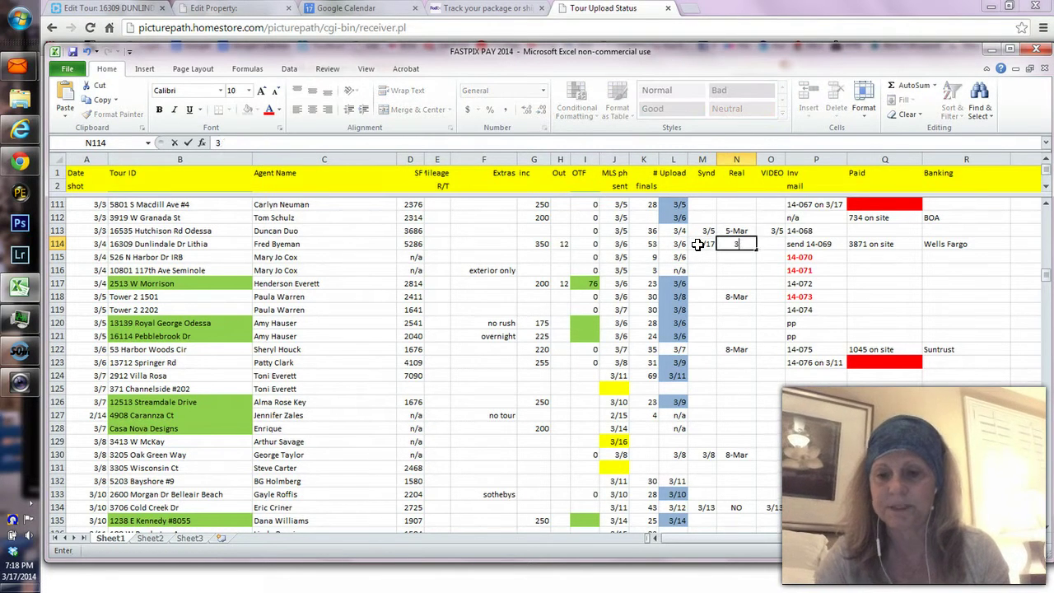
type("/17")
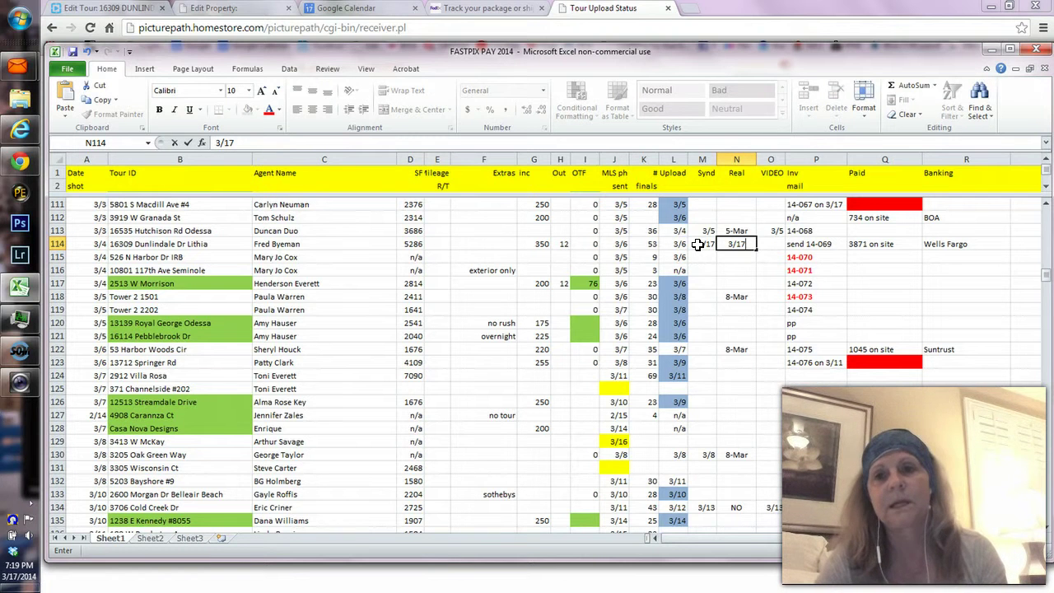
key("Tab")
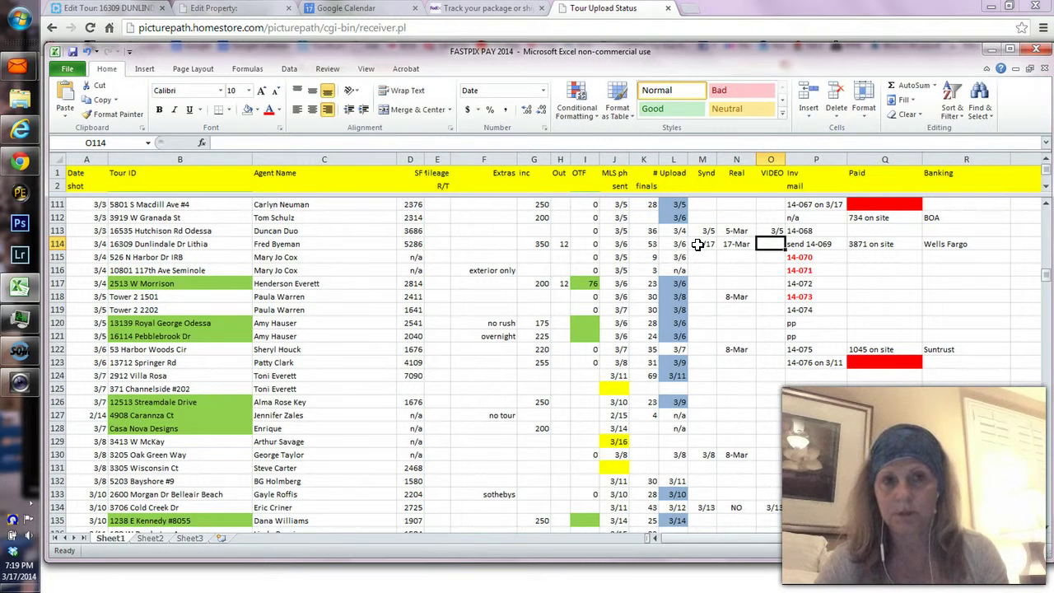